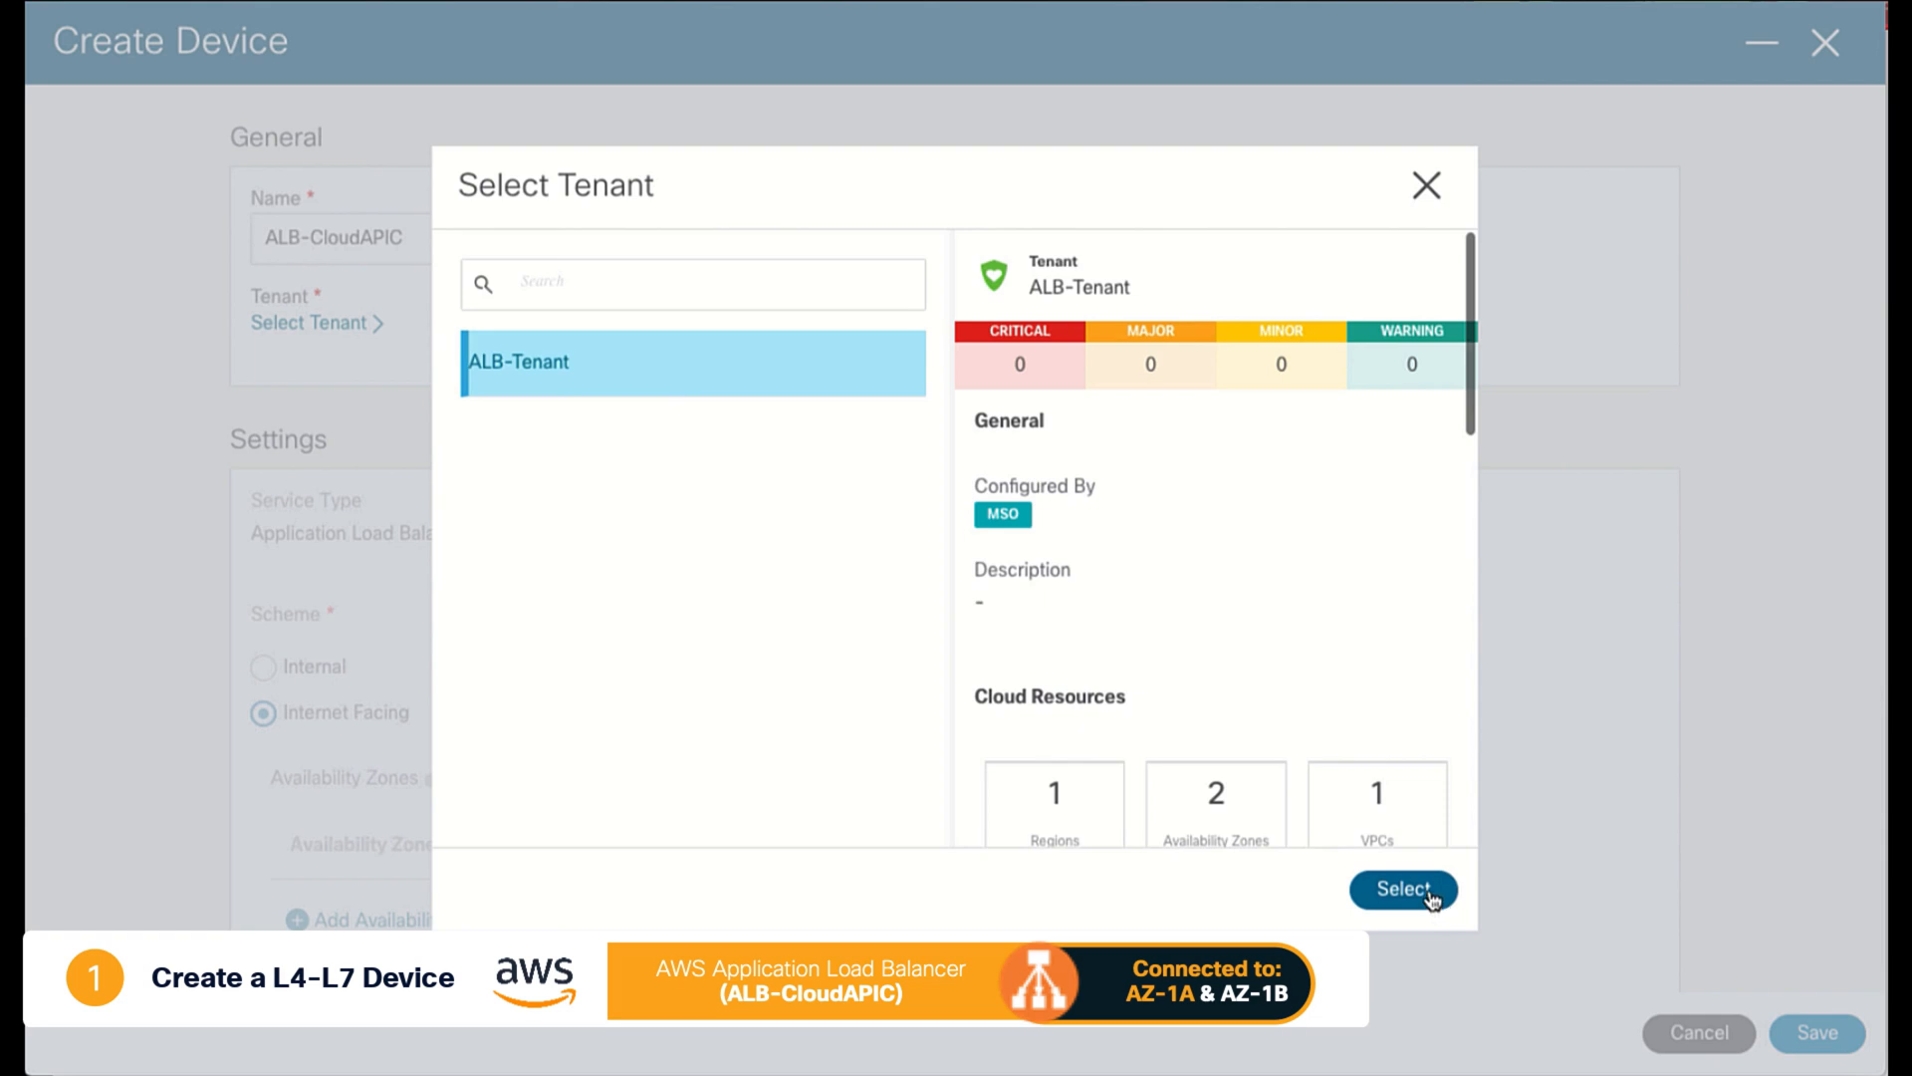
Assign ALB-Tenant to the device and add availability zone us-east-1a with subnet 10.26.1.0
left_click(1404, 891)
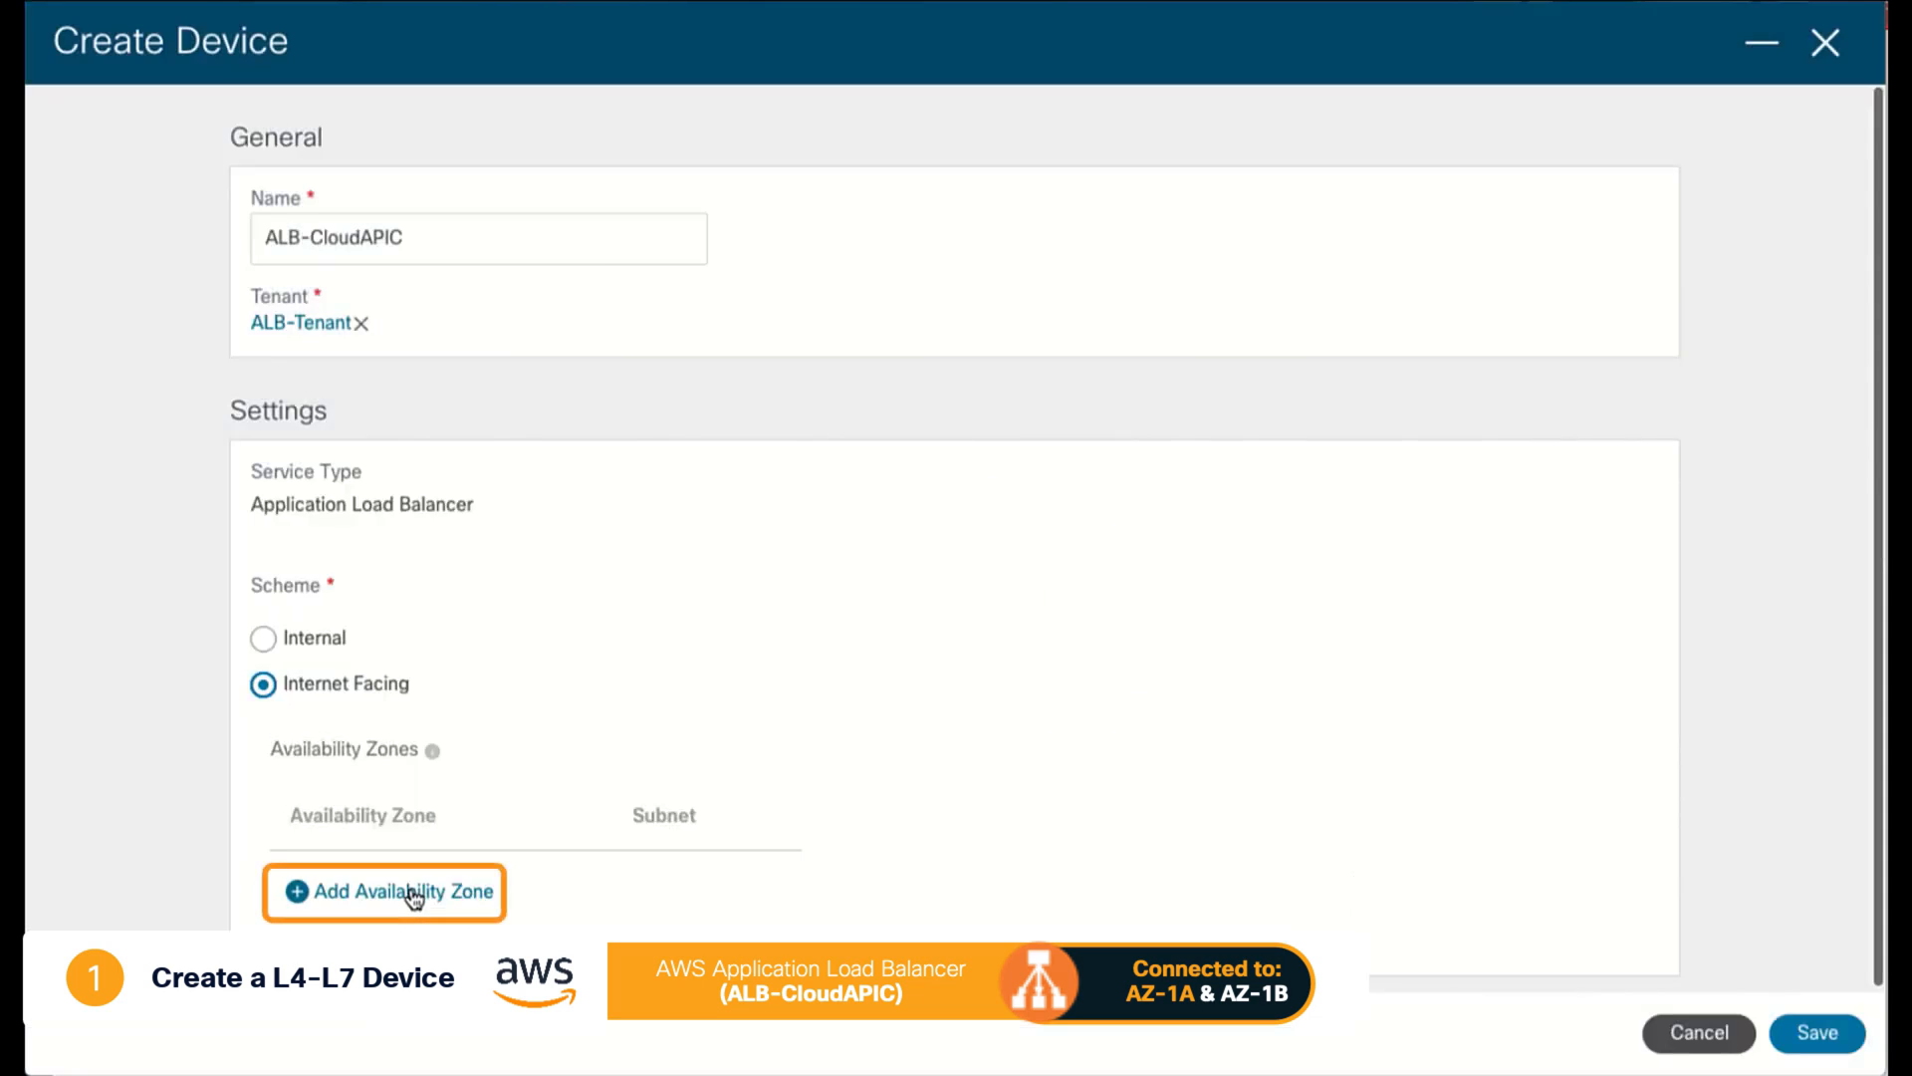
left_click(414, 896)
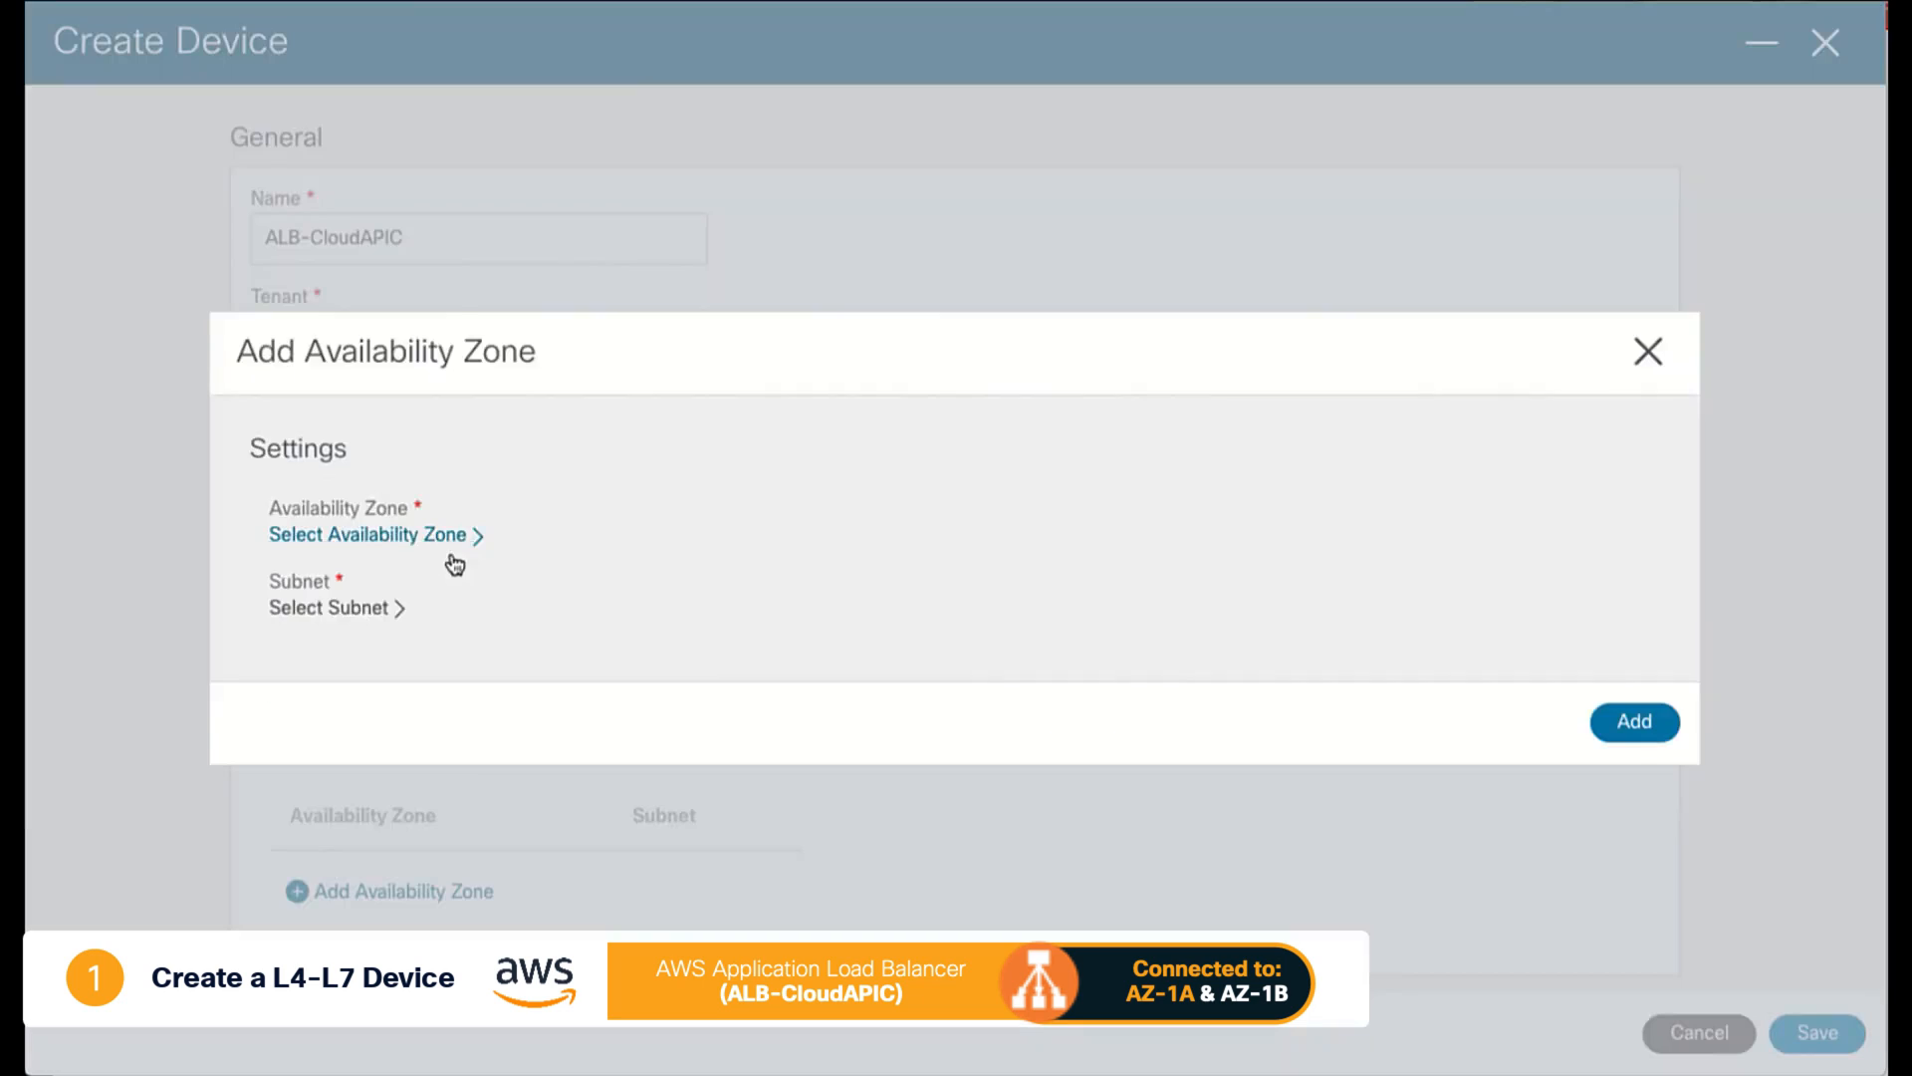
left_click(431, 535)
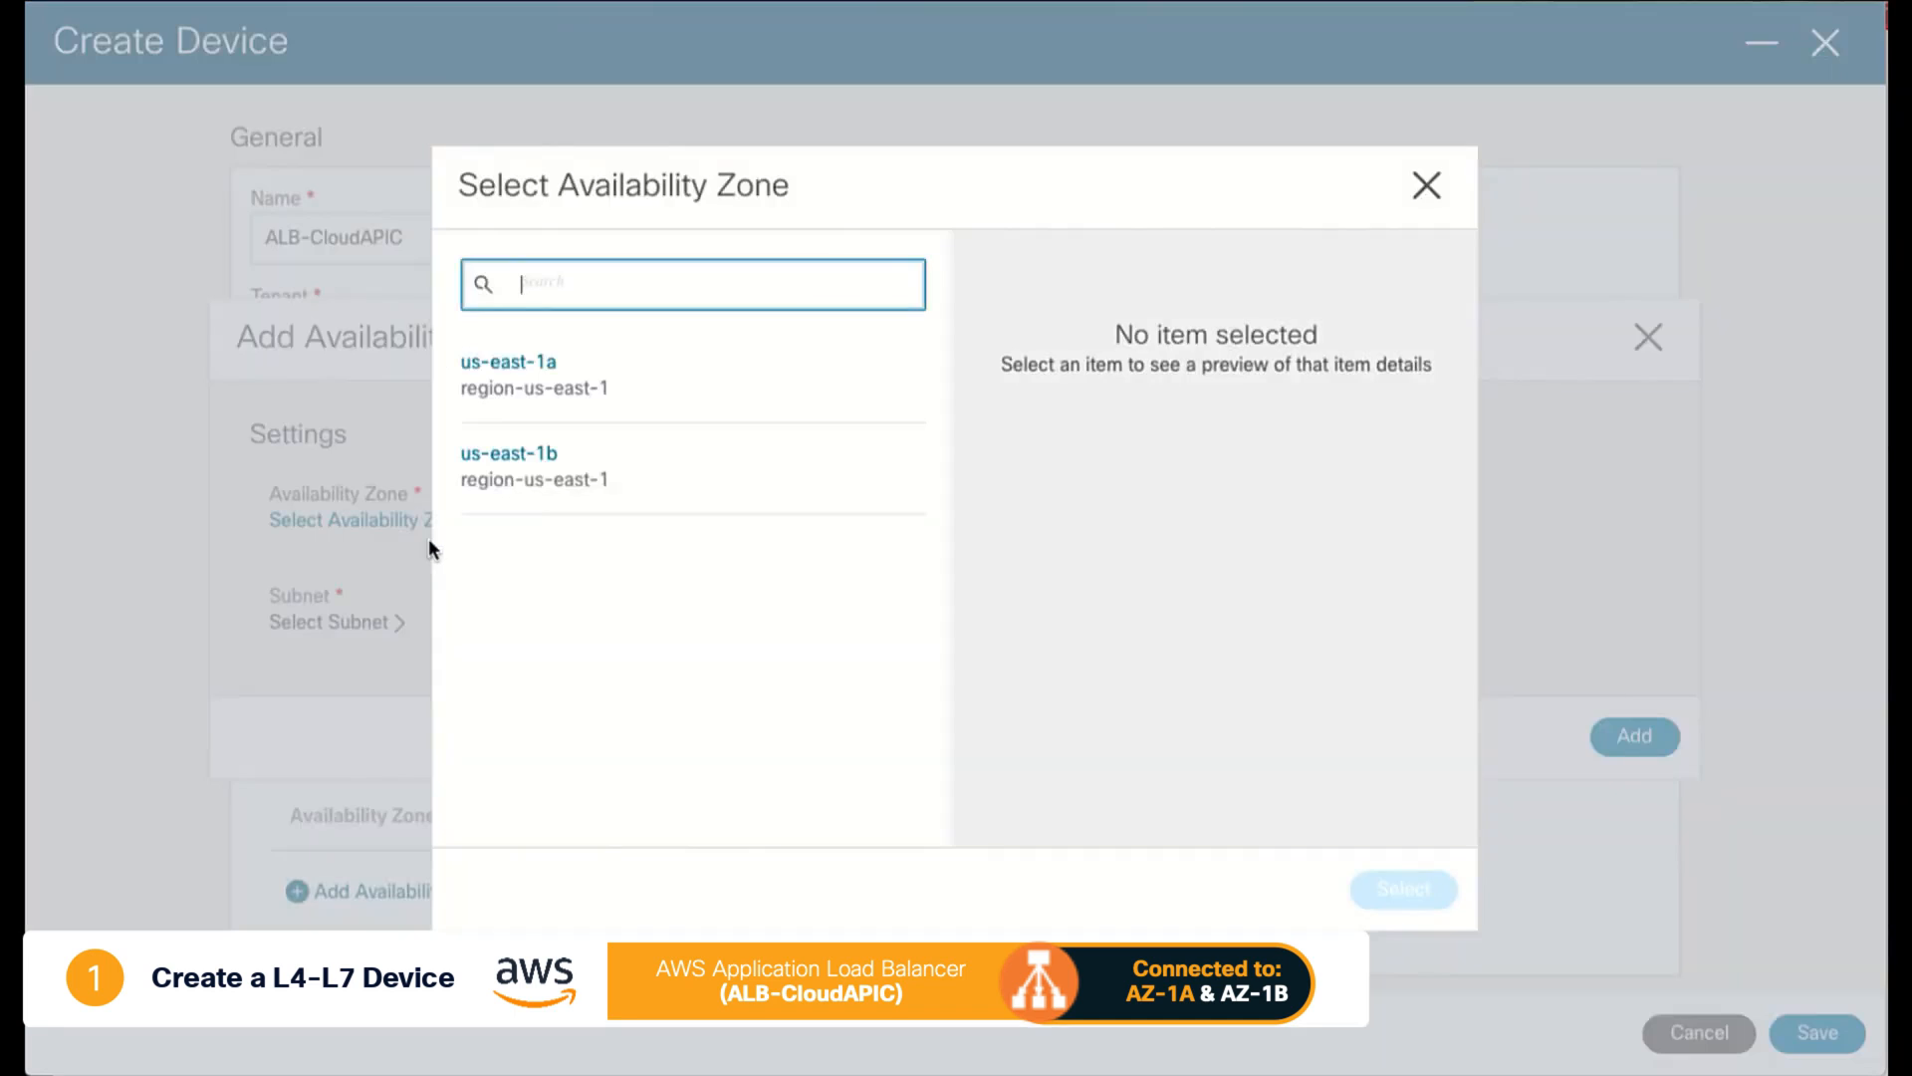
left_click(512, 369)
left_click(1403, 890)
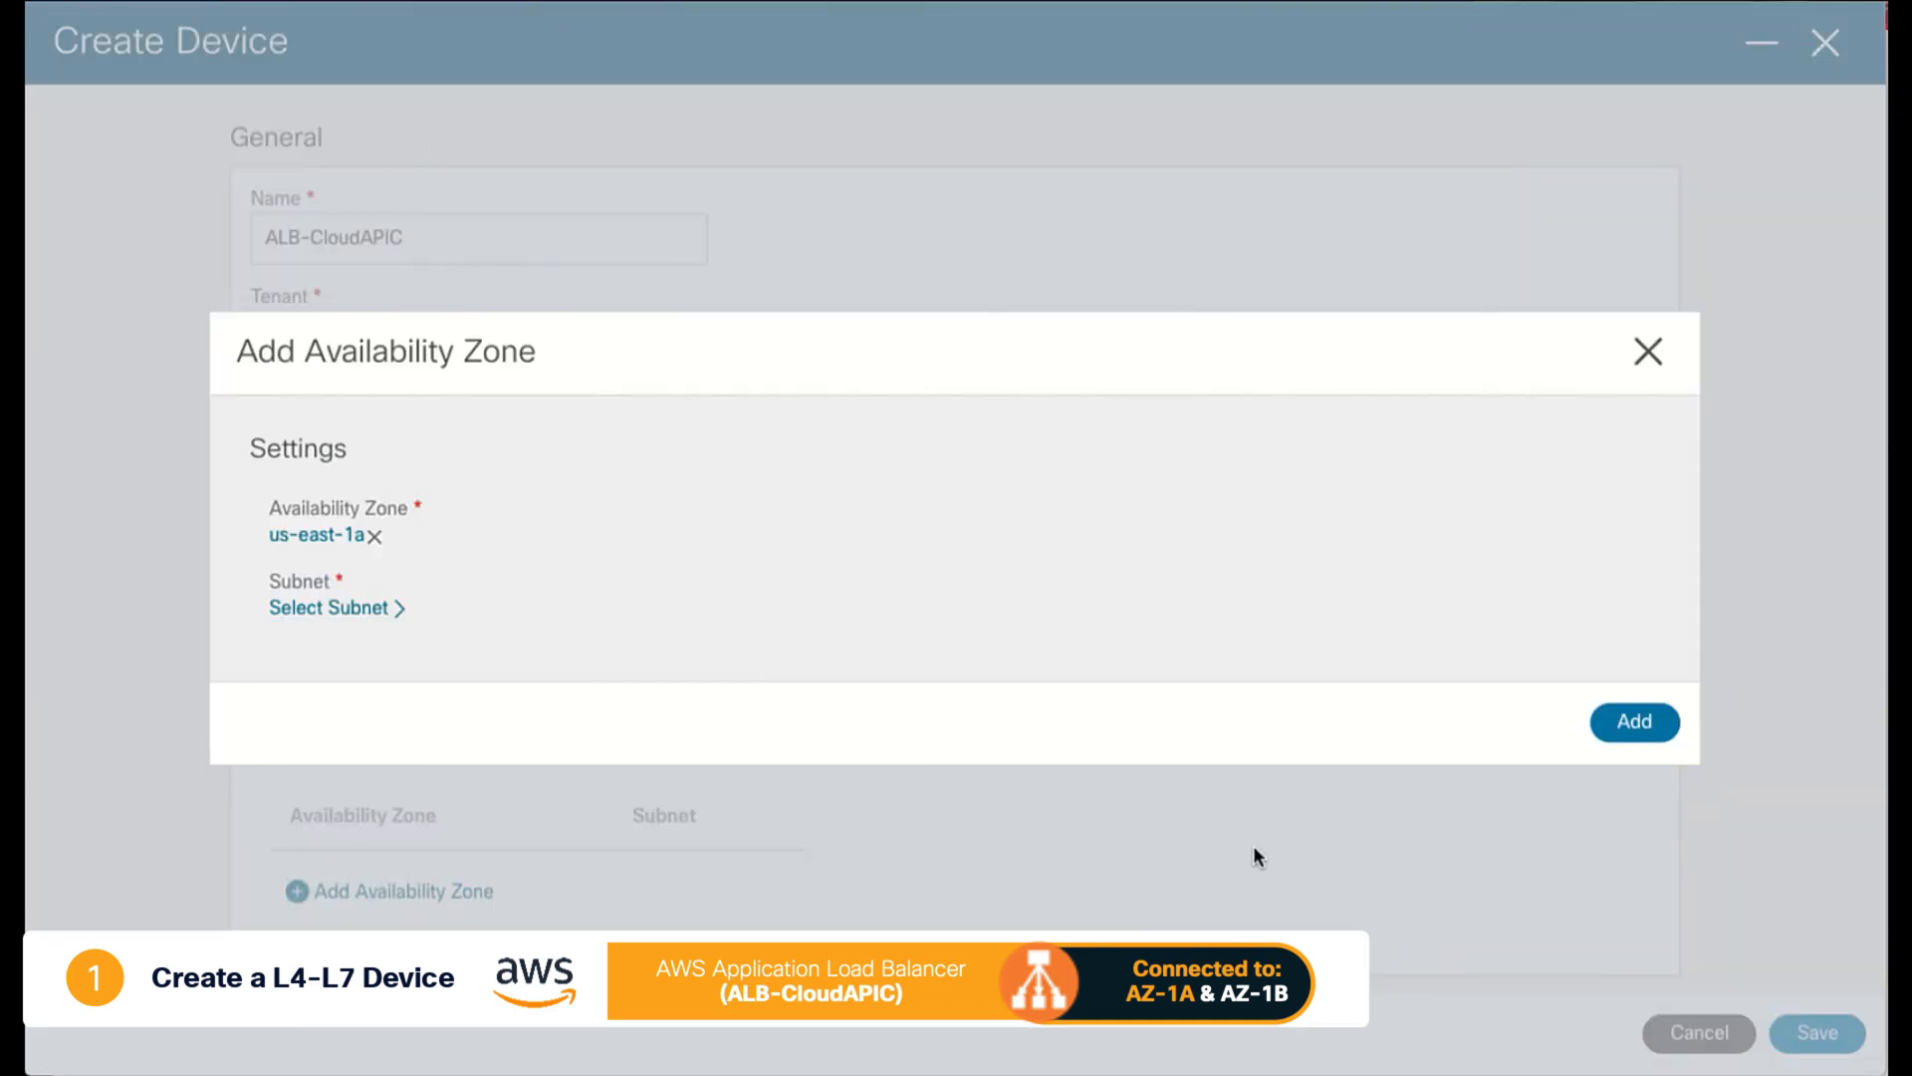
left_click(346, 608)
left_click(483, 364)
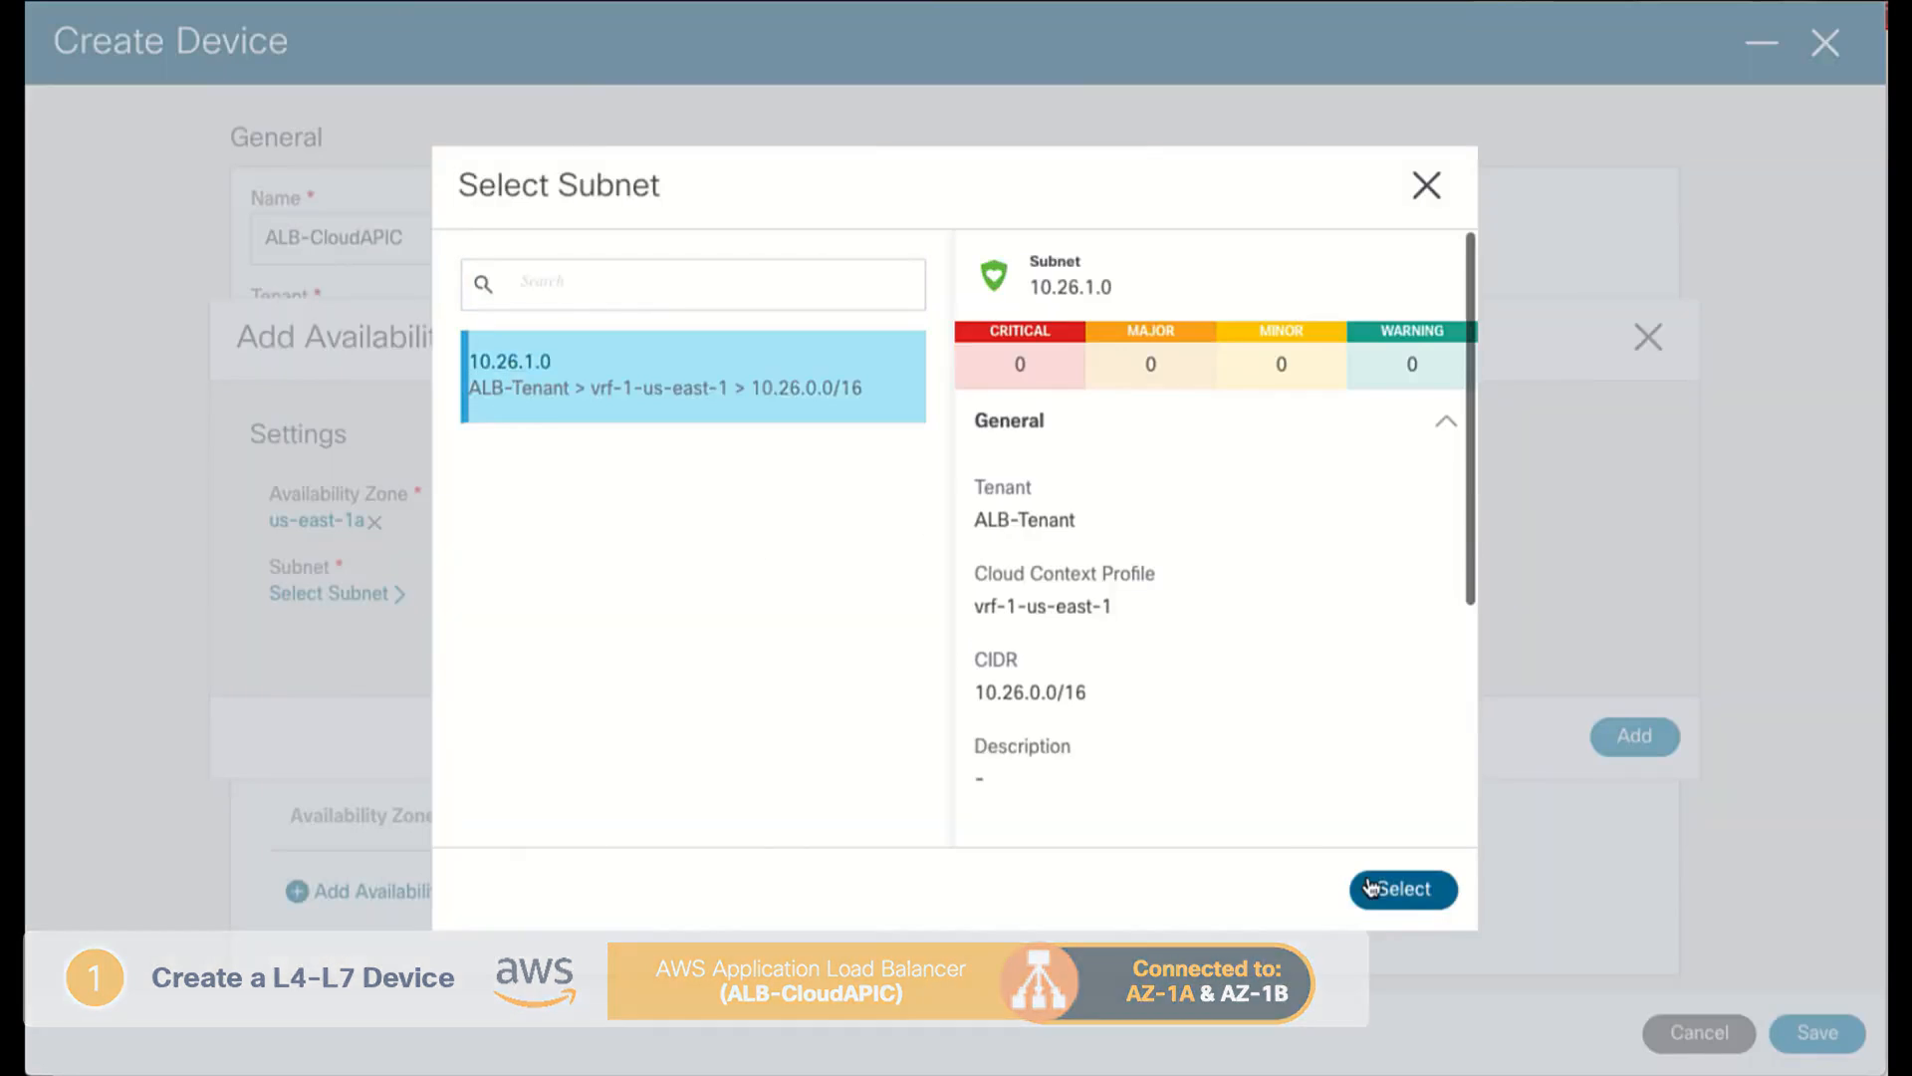
left_click(1403, 889)
left_click(1623, 735)
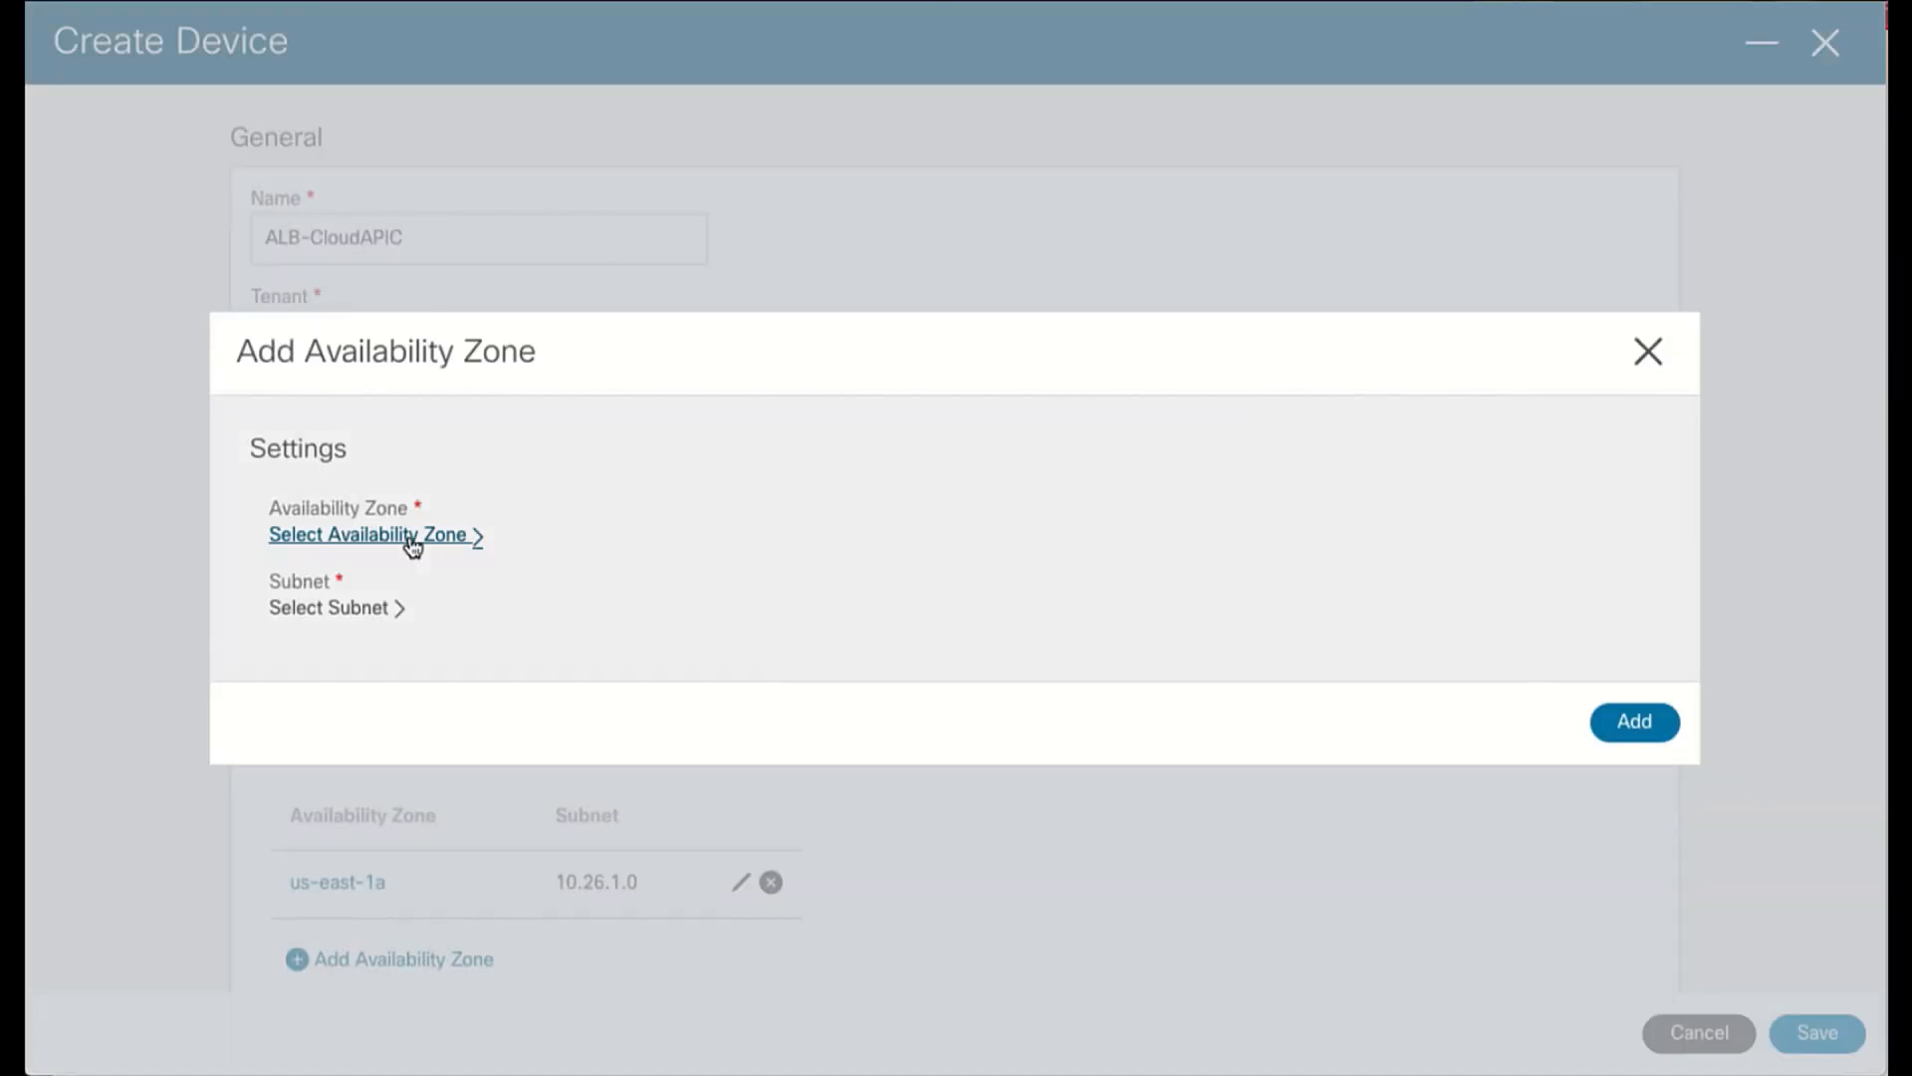
Add availability zone us-east-1b with subnet 10.26.2.0 and save the load balancer device
left_click(470, 538)
left_click(644, 488)
left_click(1404, 889)
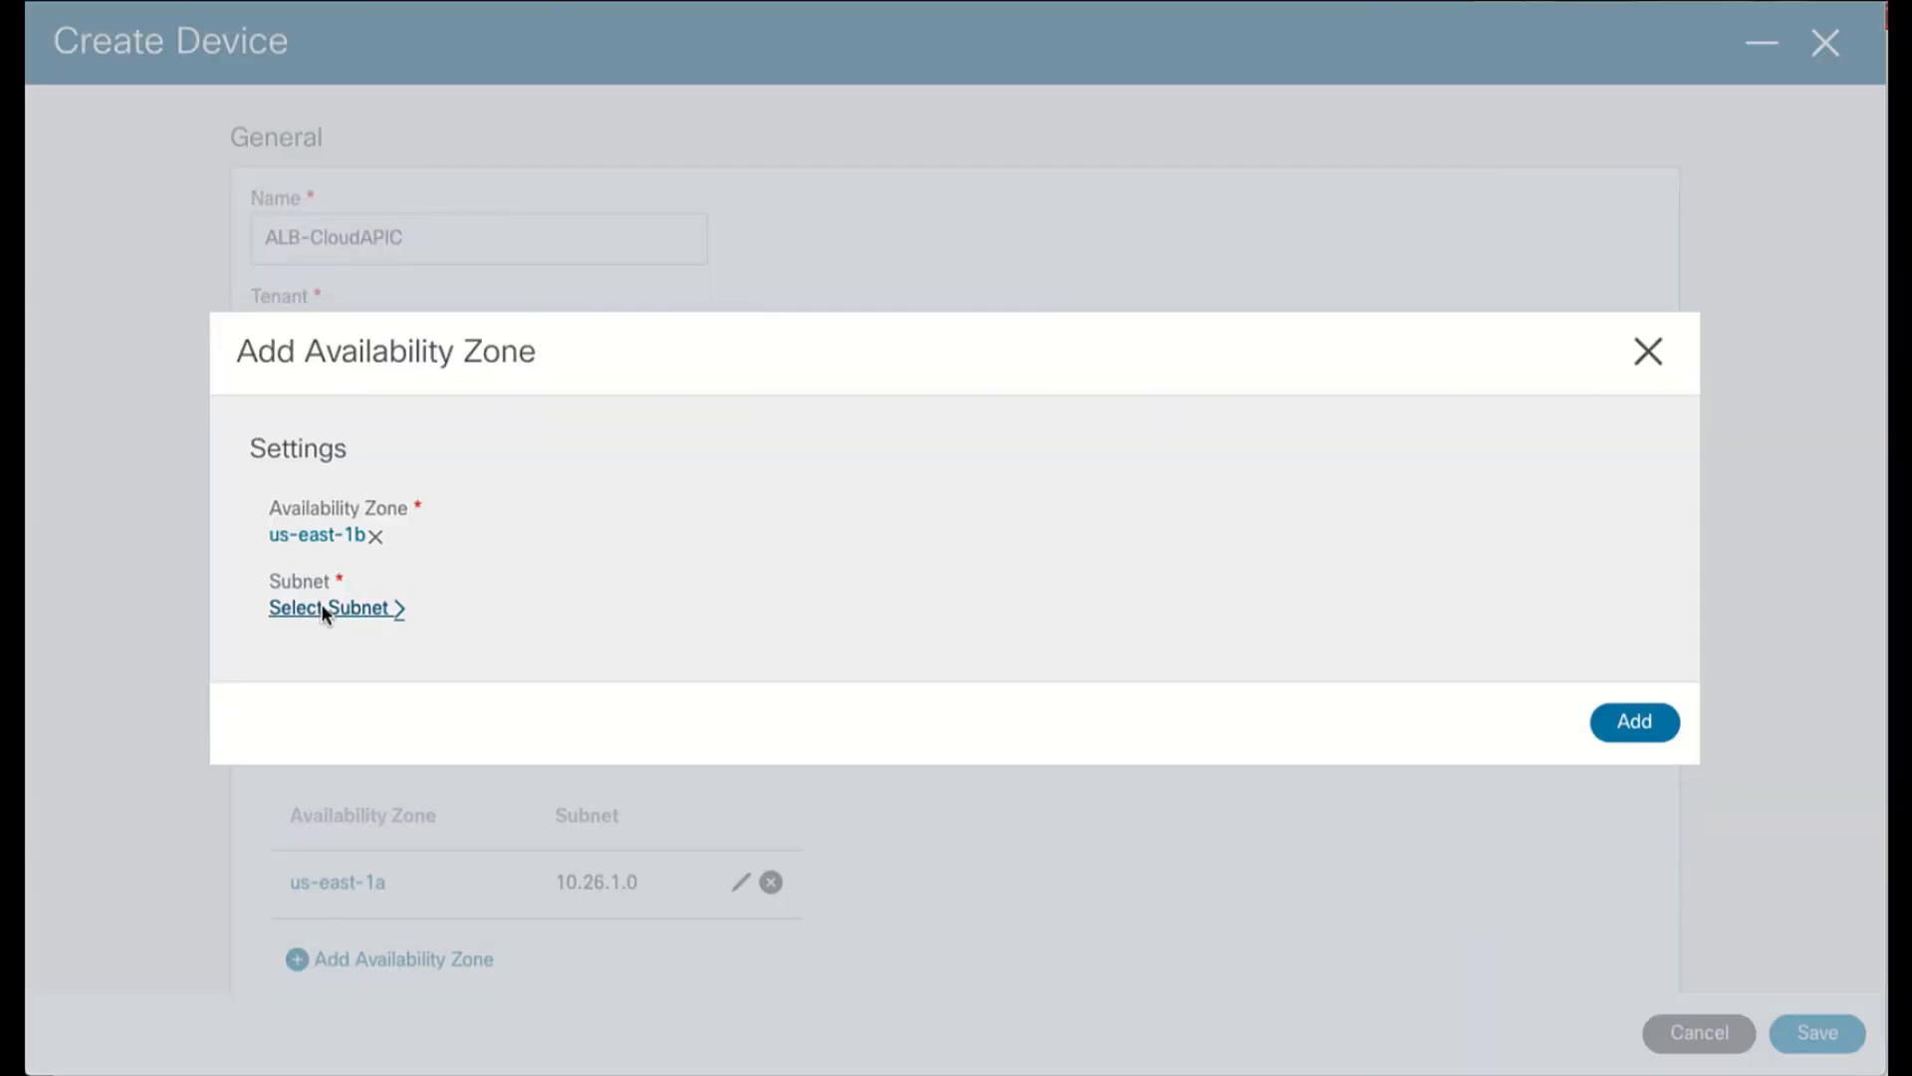
left_click(321, 608)
left_click(520, 382)
left_click(1404, 889)
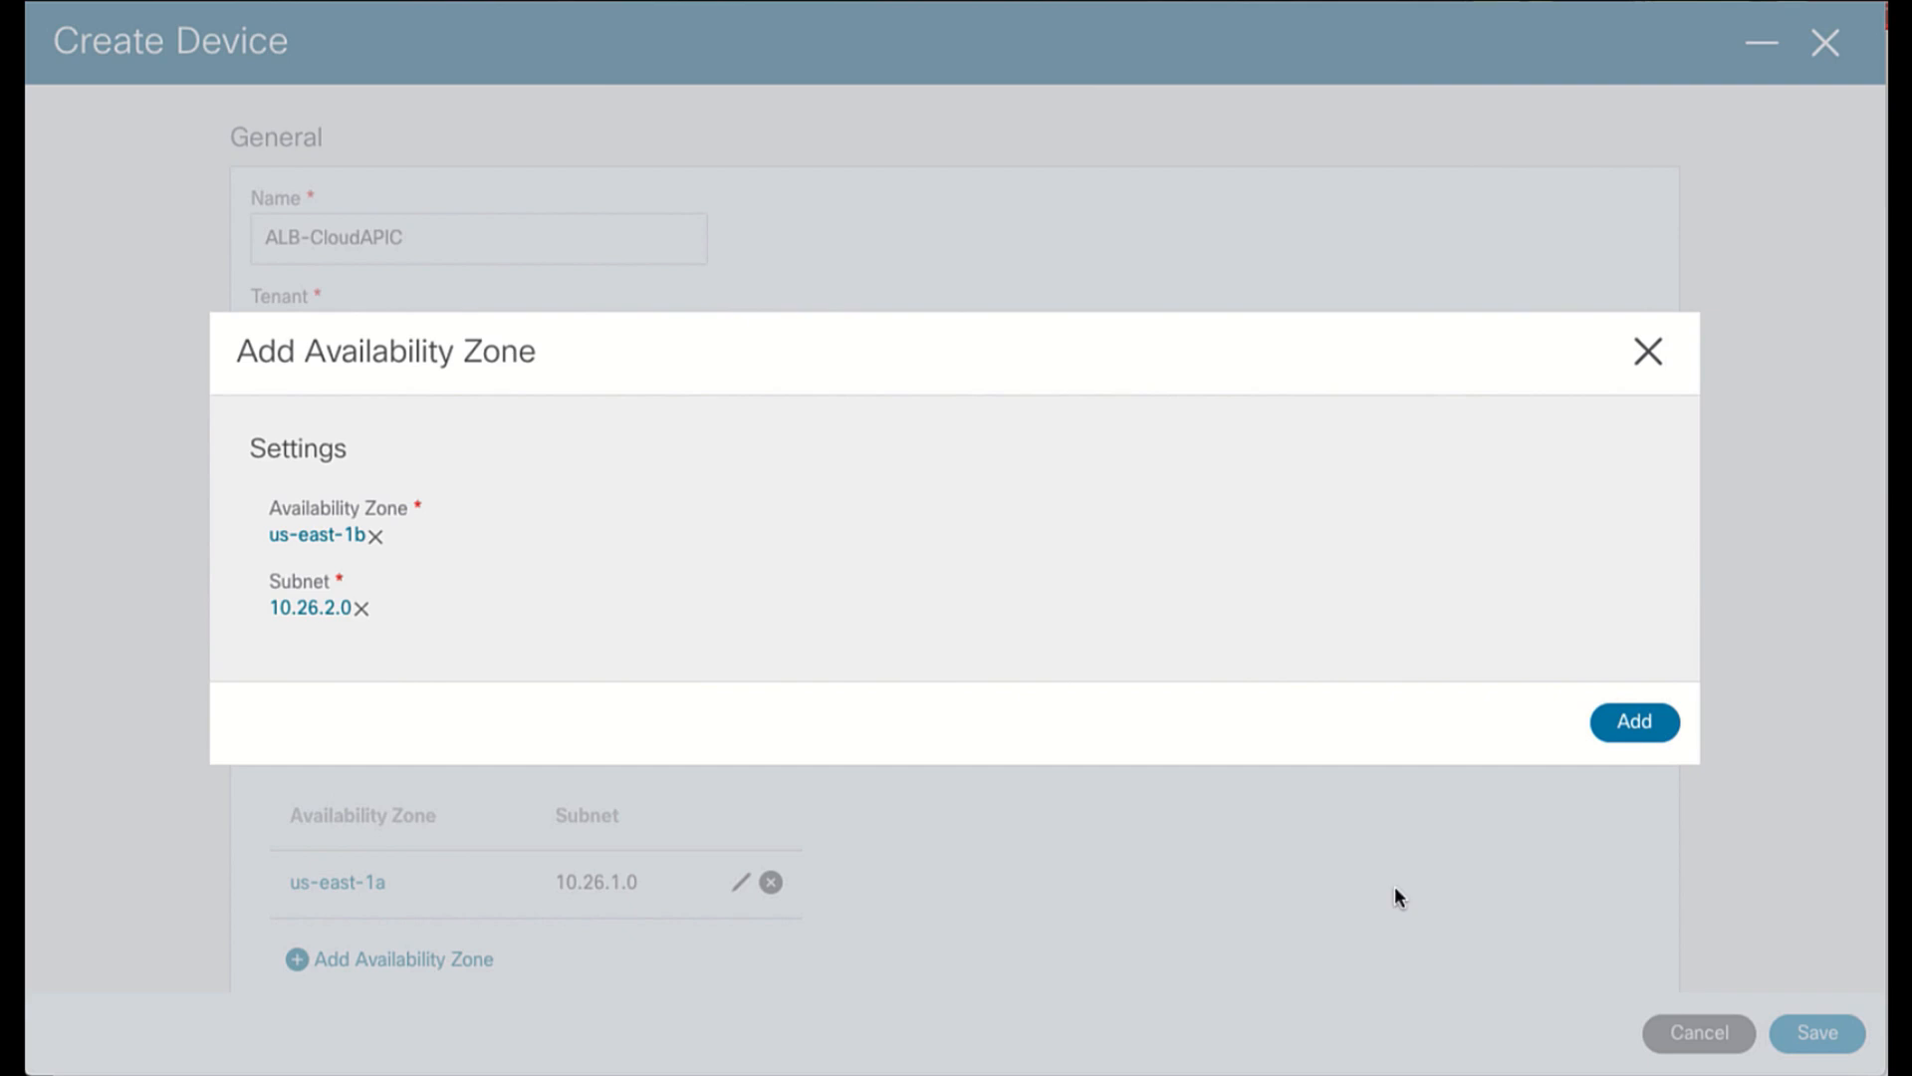
left_click(1629, 722)
scroll(1132, 863, "down", 1)
scroll(1130, 869, "down", 1)
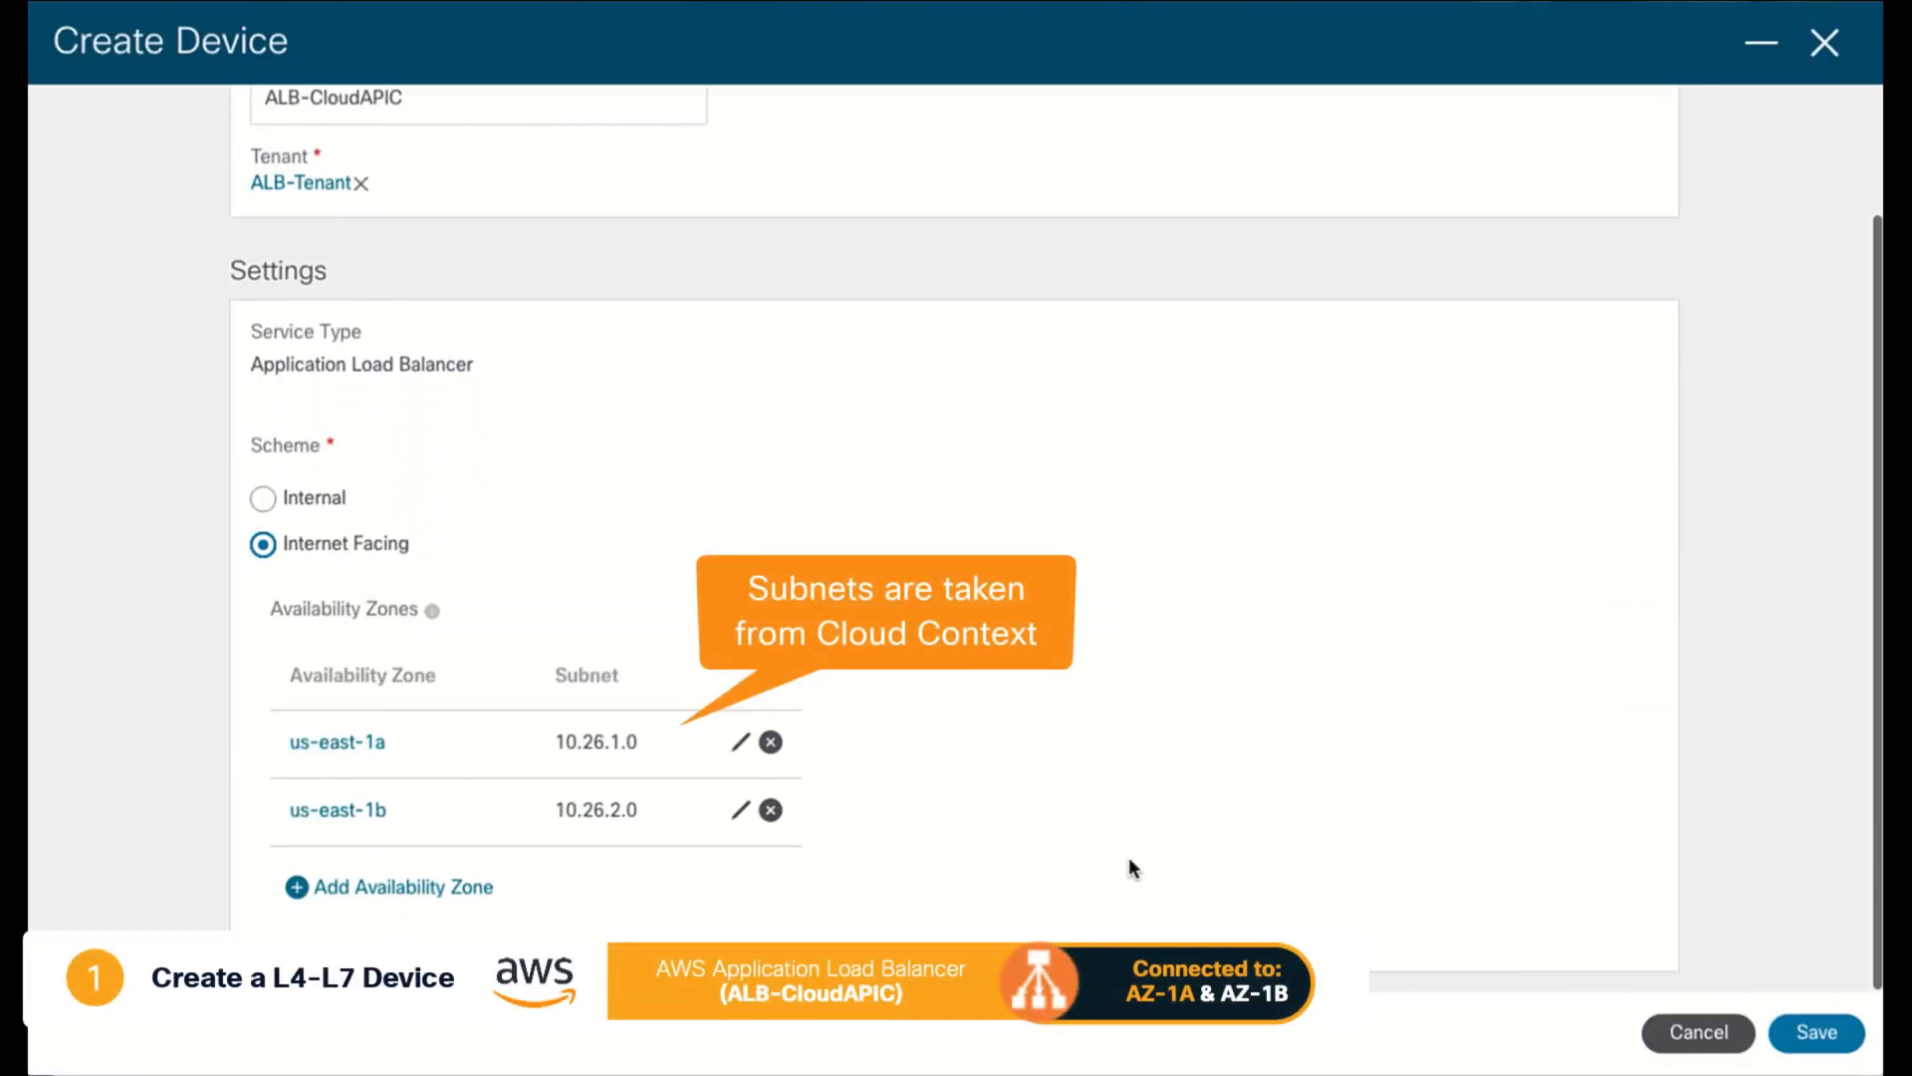
left_click(1817, 1030)
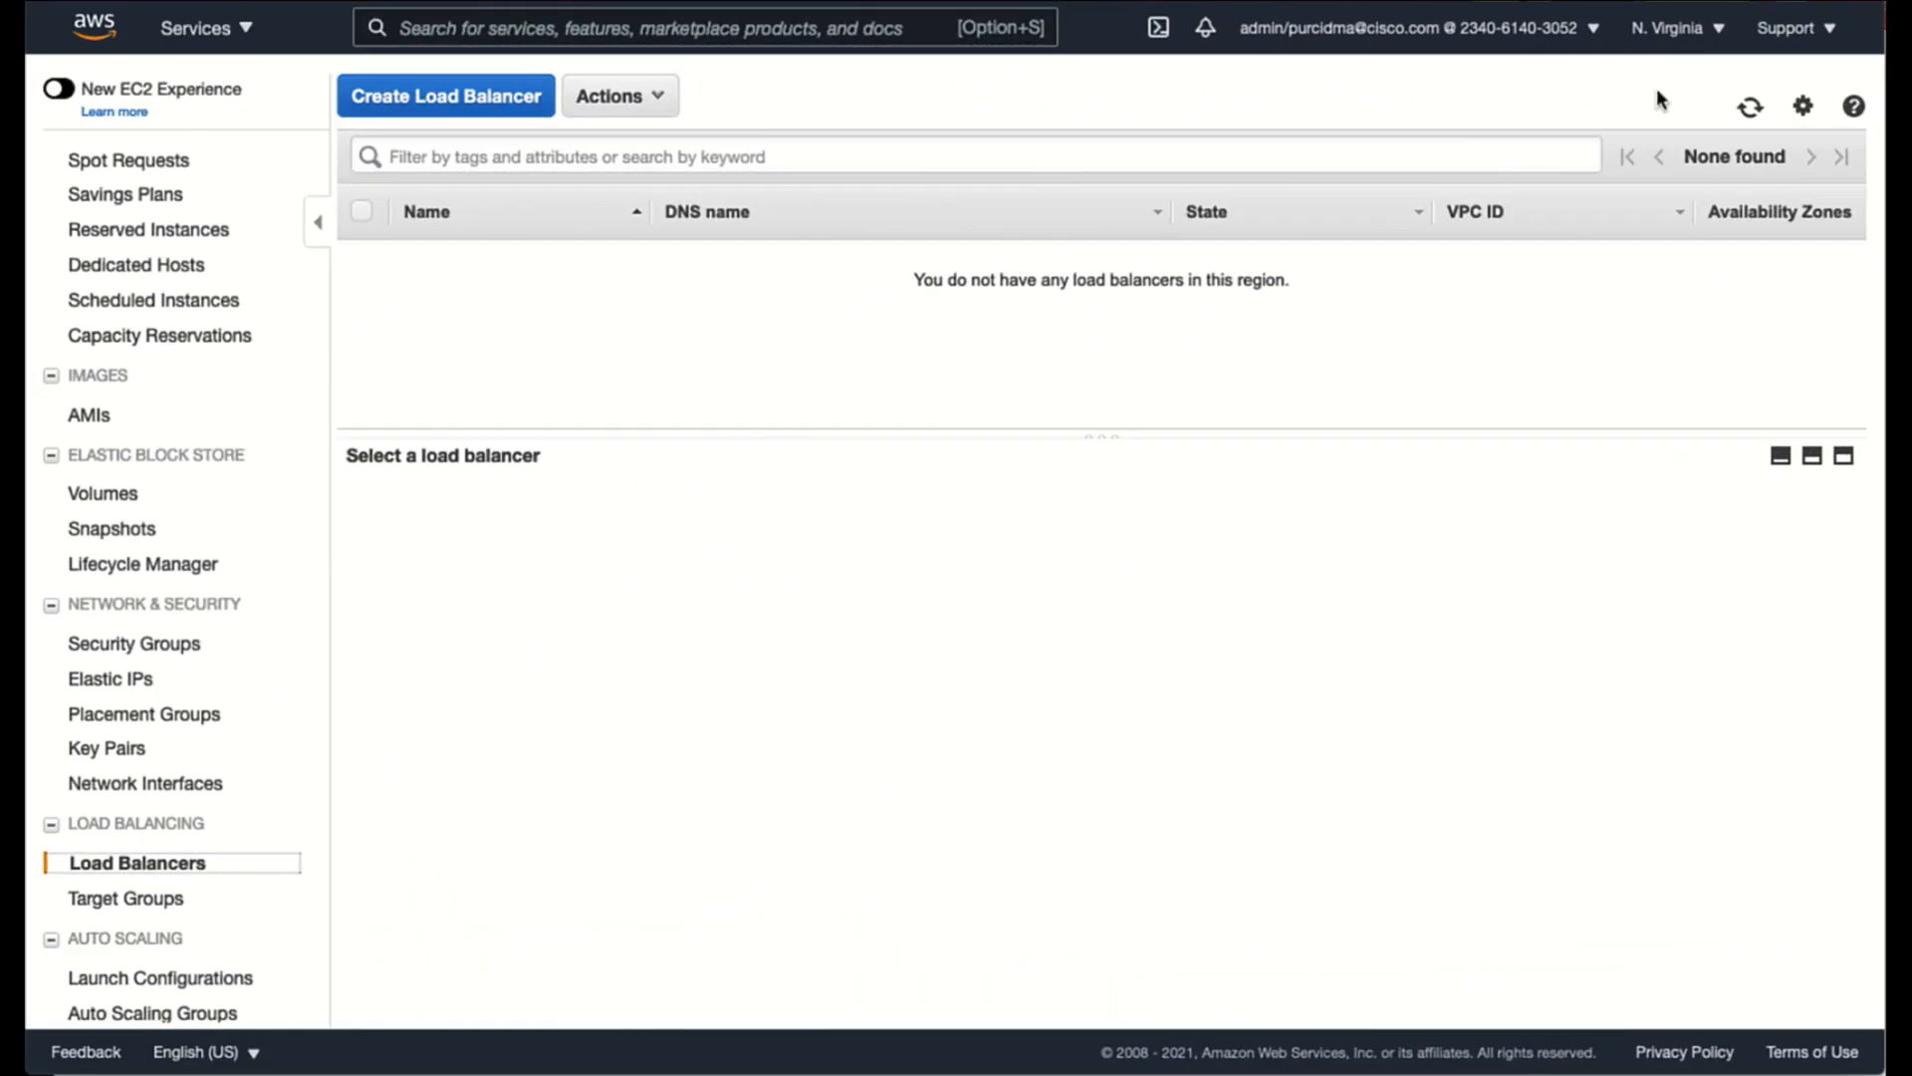
Switch to the AWS console, refresh the load balancer list and open the target groups
left_click(1751, 107)
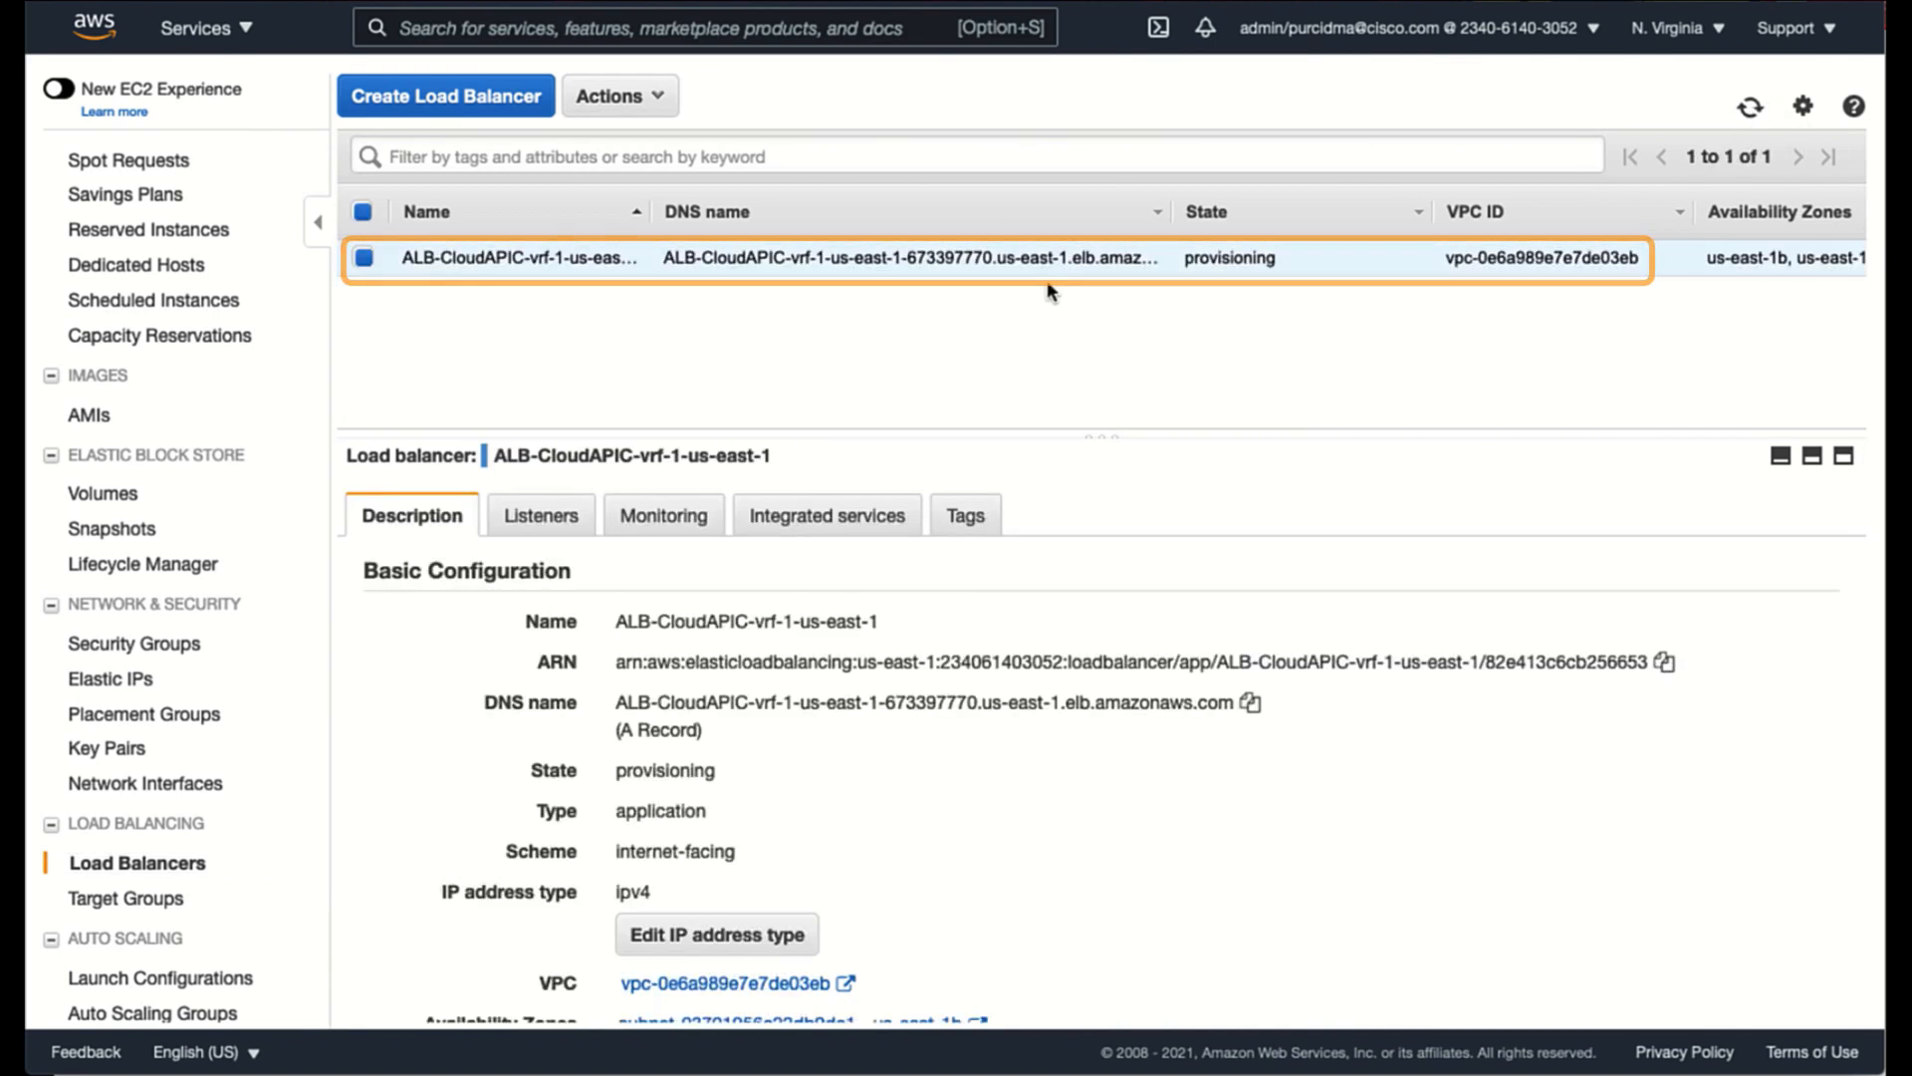
left_click(159, 898)
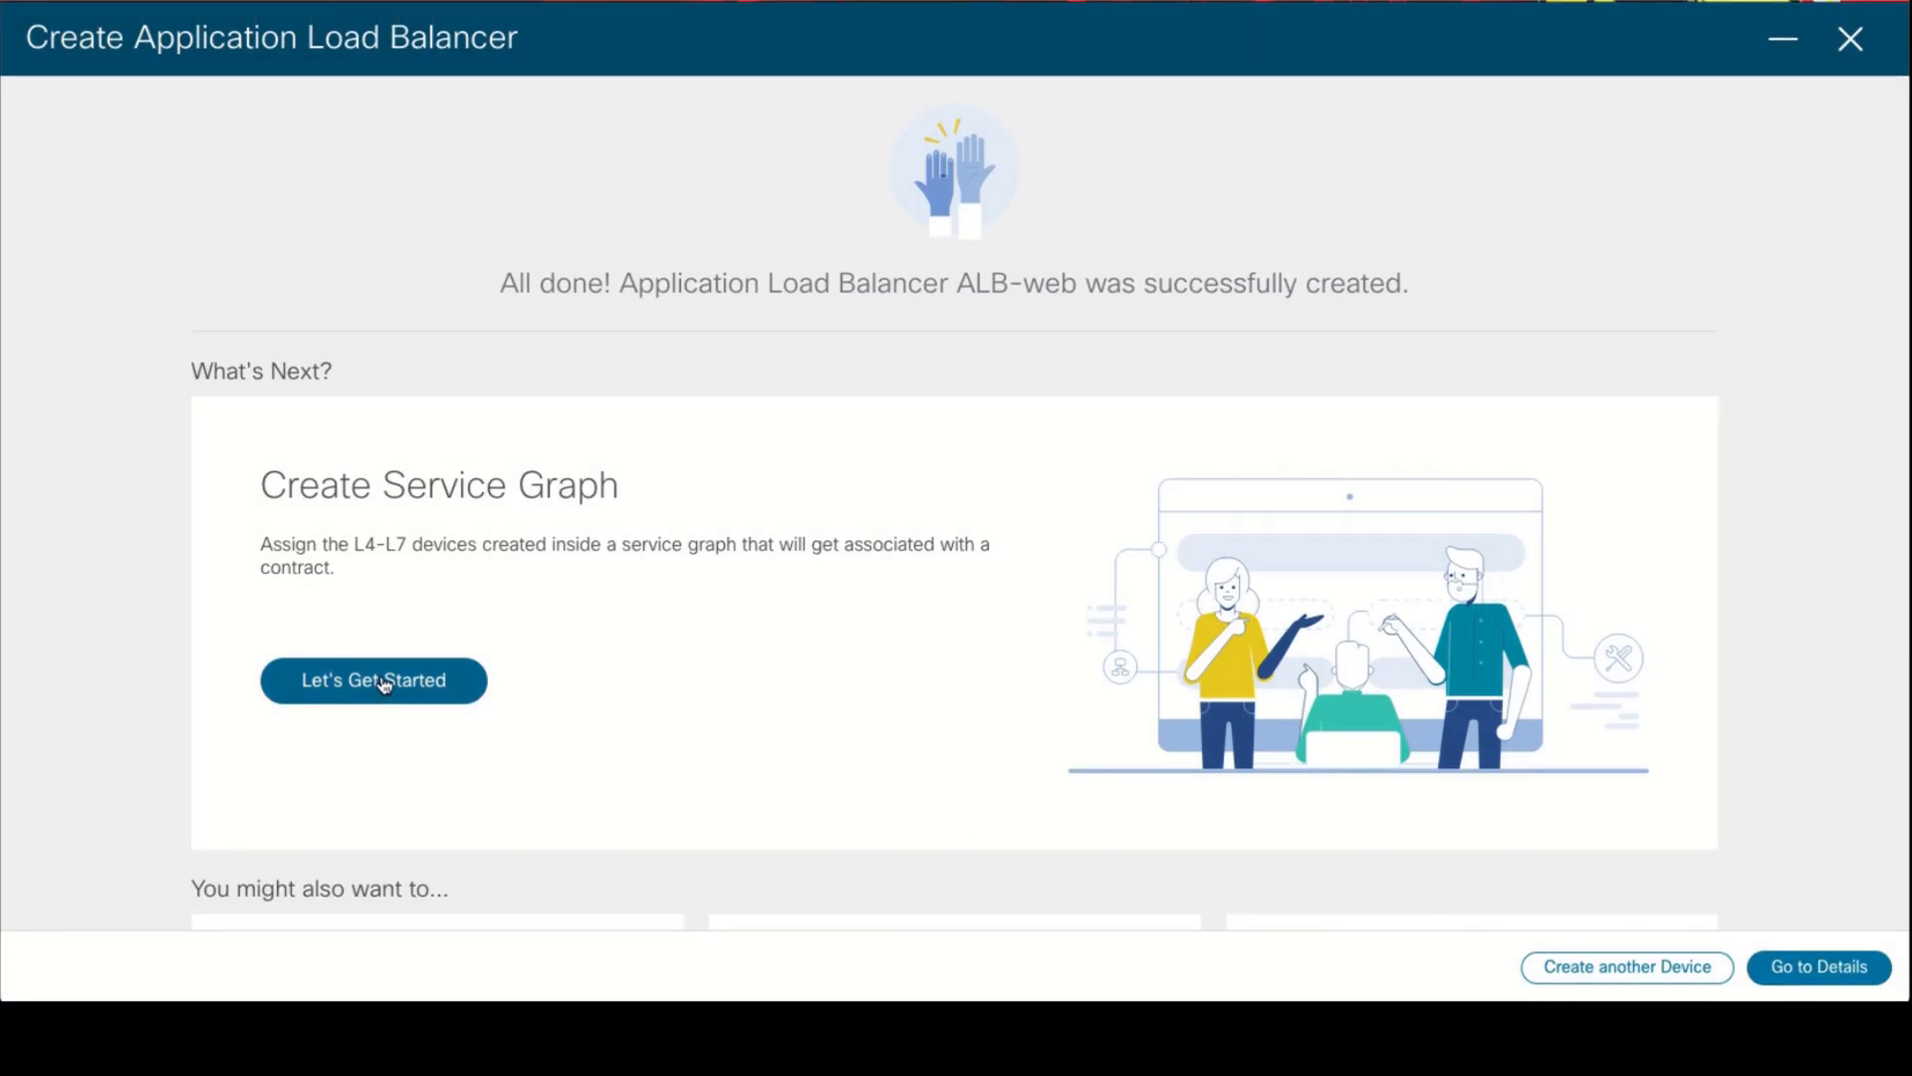
Create a service graph named service-graph-alb with ALB-CloudAPIC as its application load balancer node, and save it
left_click(384, 684)
left_click(672, 659)
left_click(393, 221)
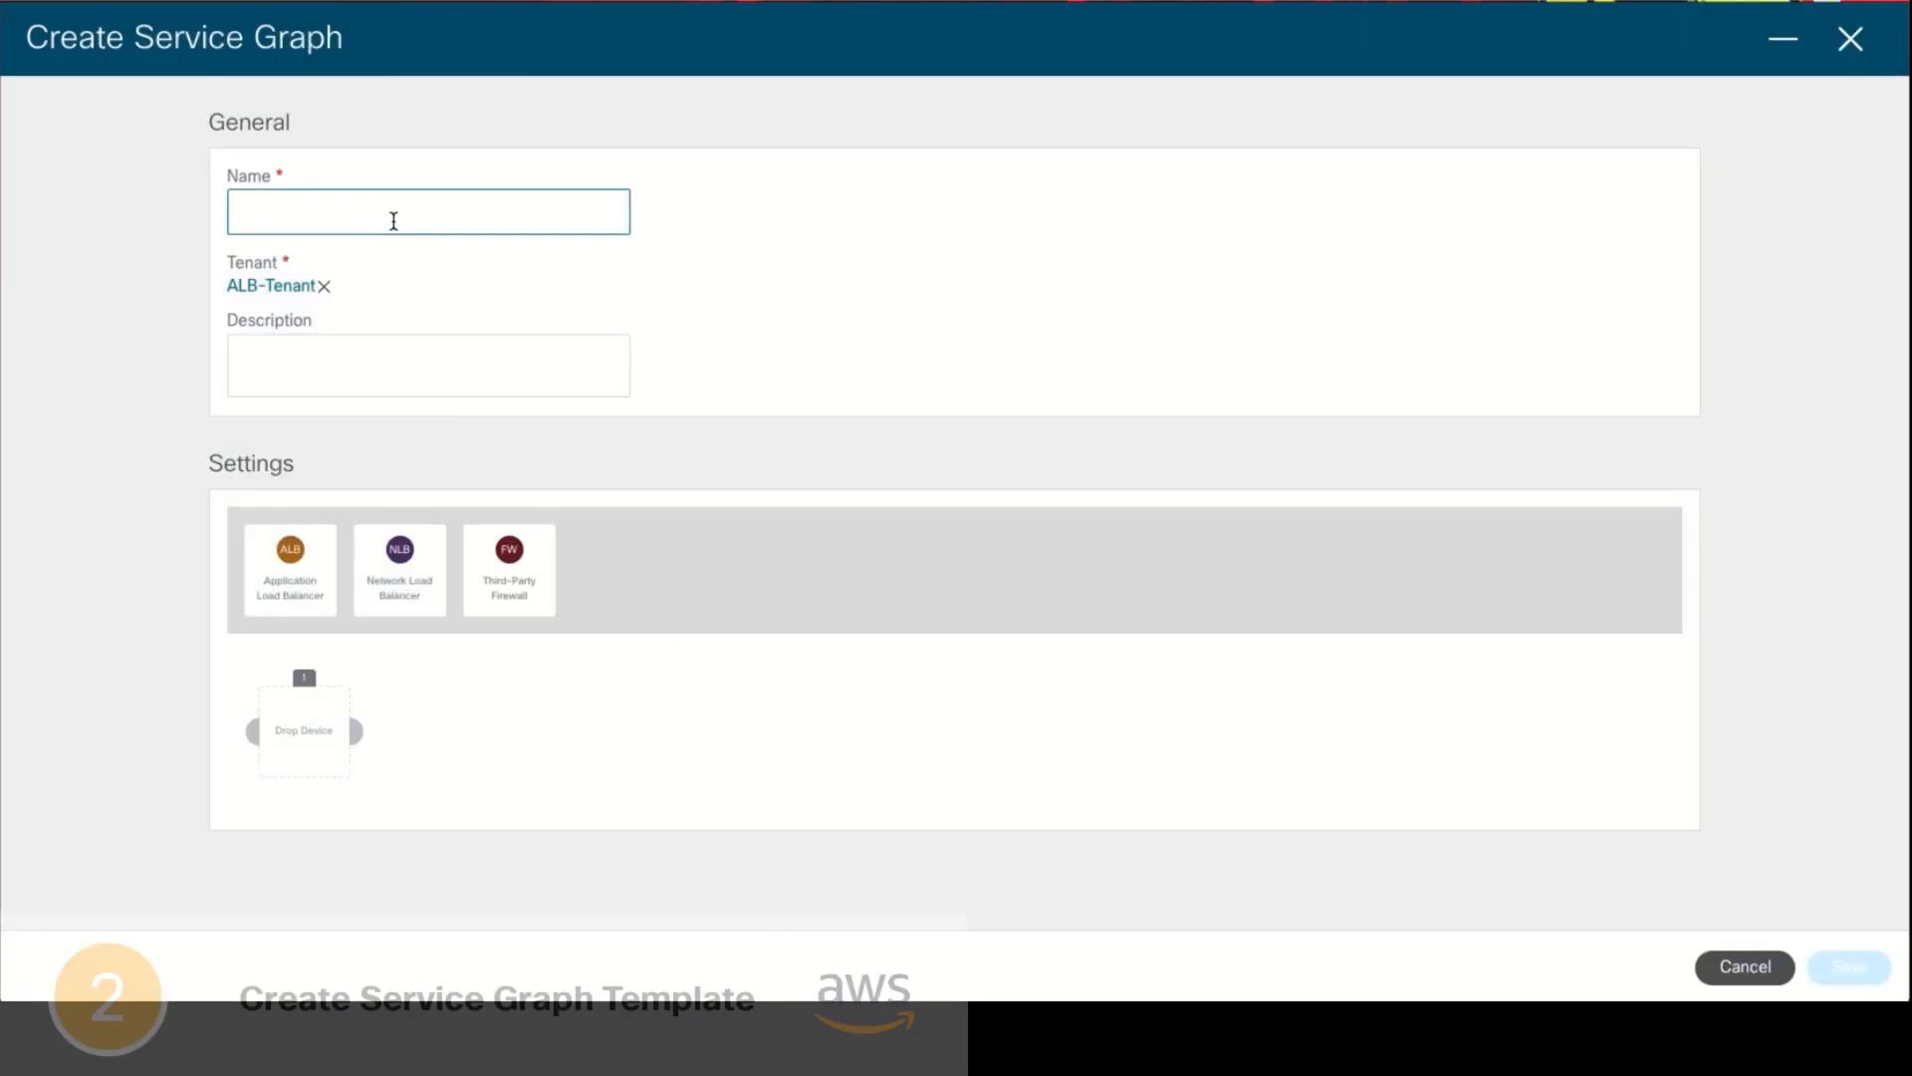
type("service-graph-alb")
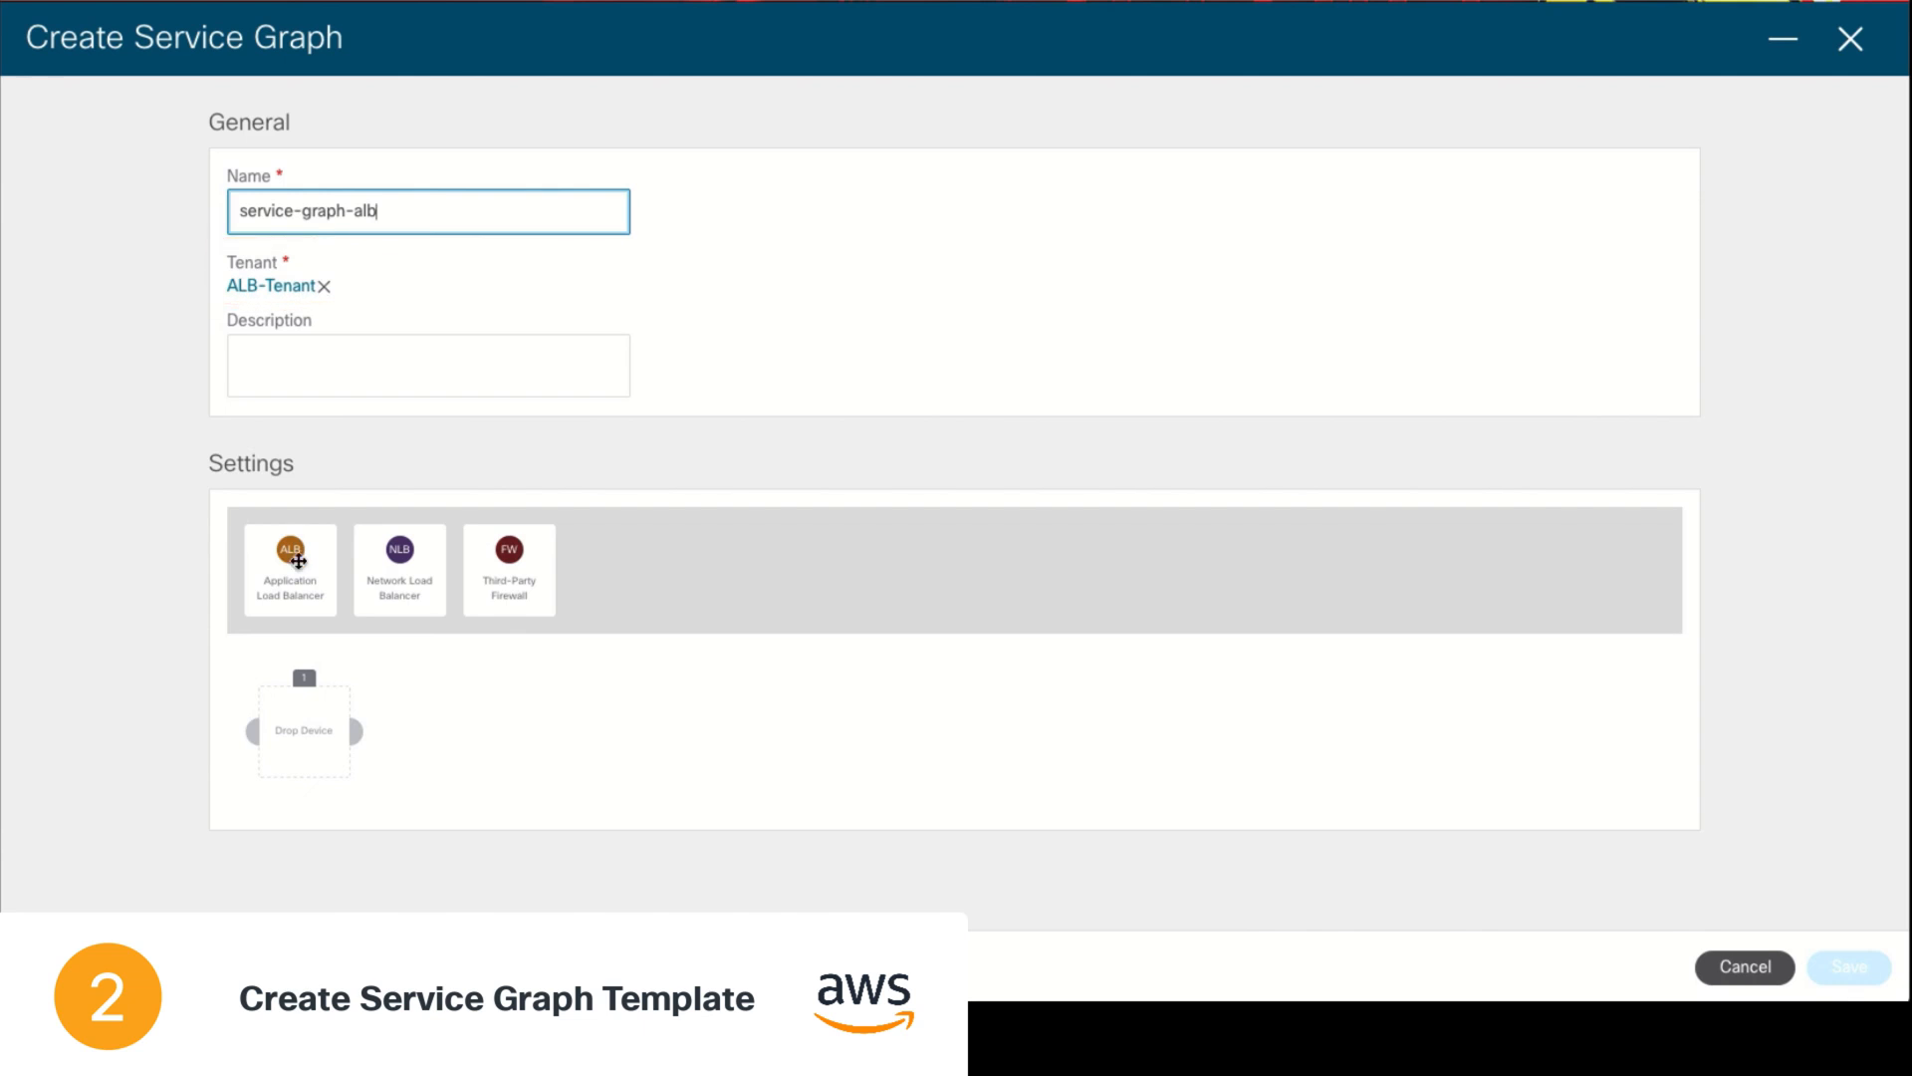
left_click_drag(298, 561, 303, 729)
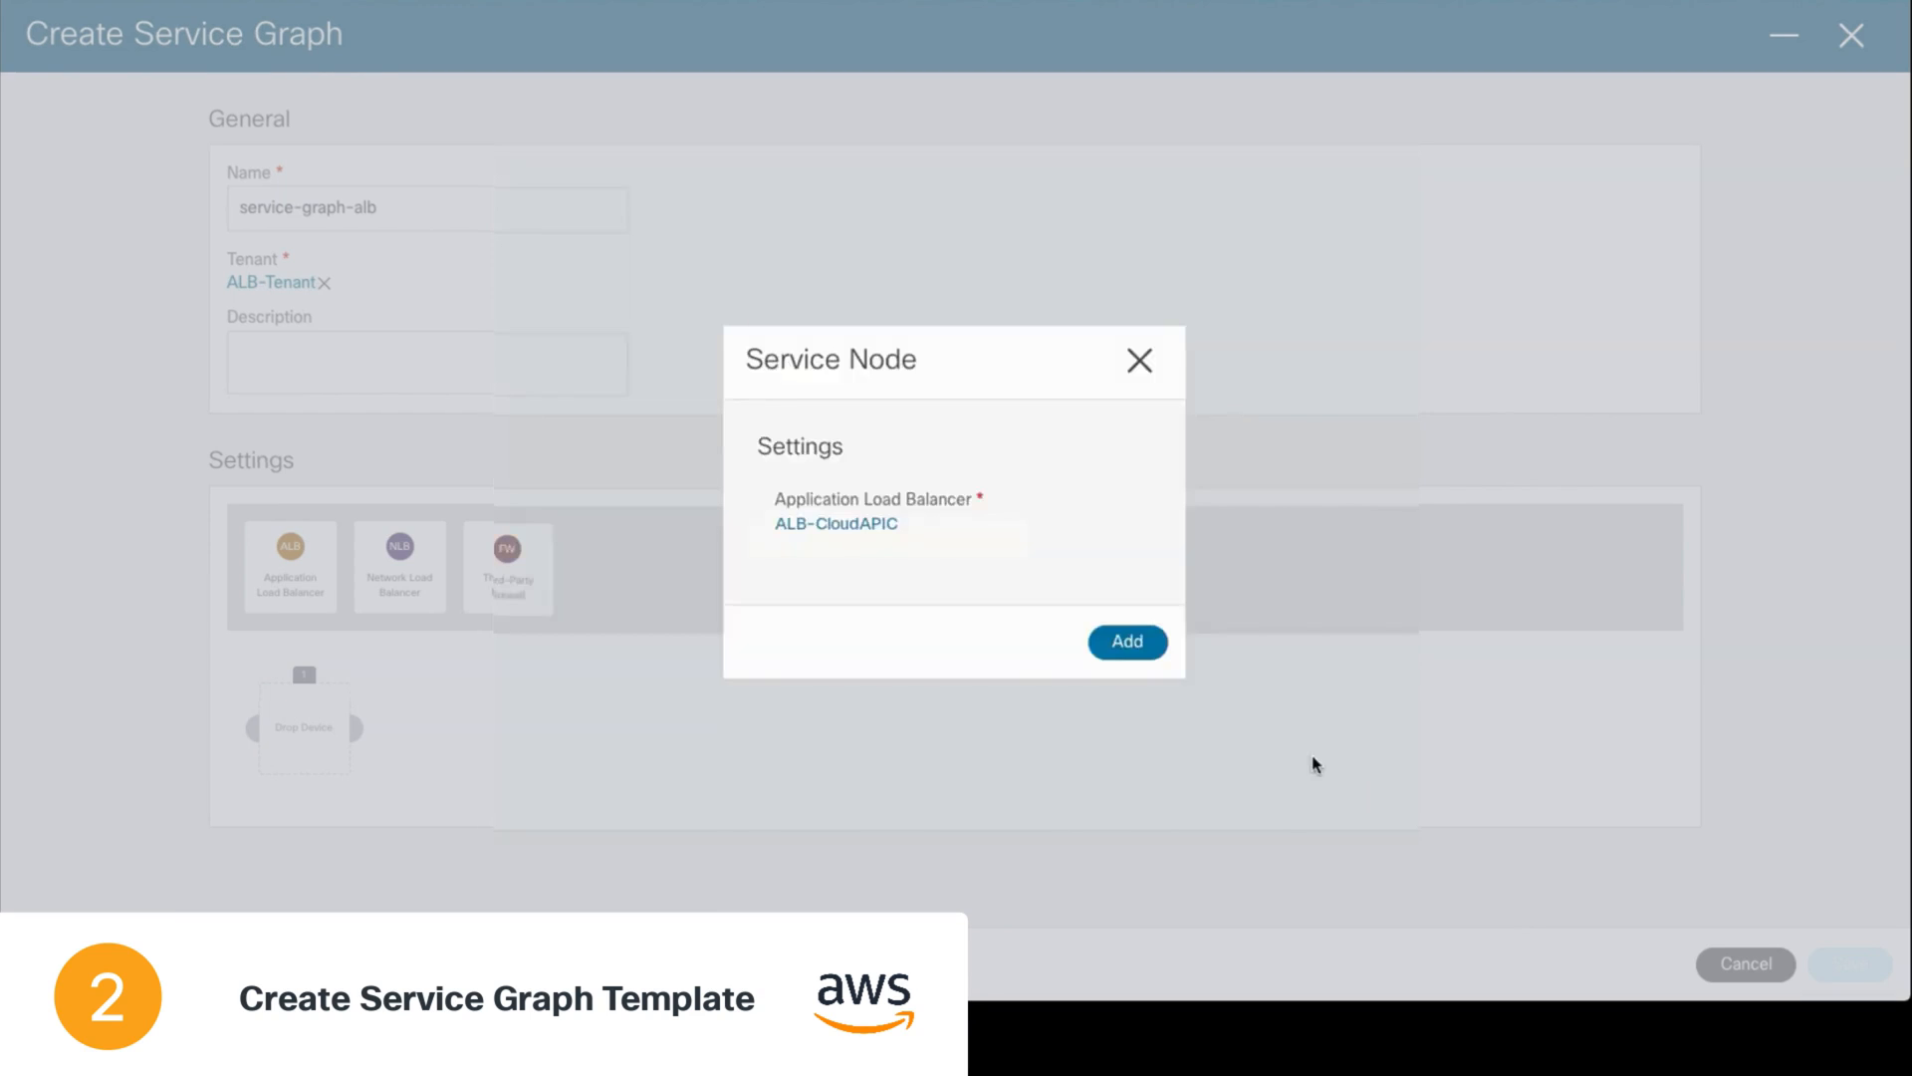
left_click(1136, 644)
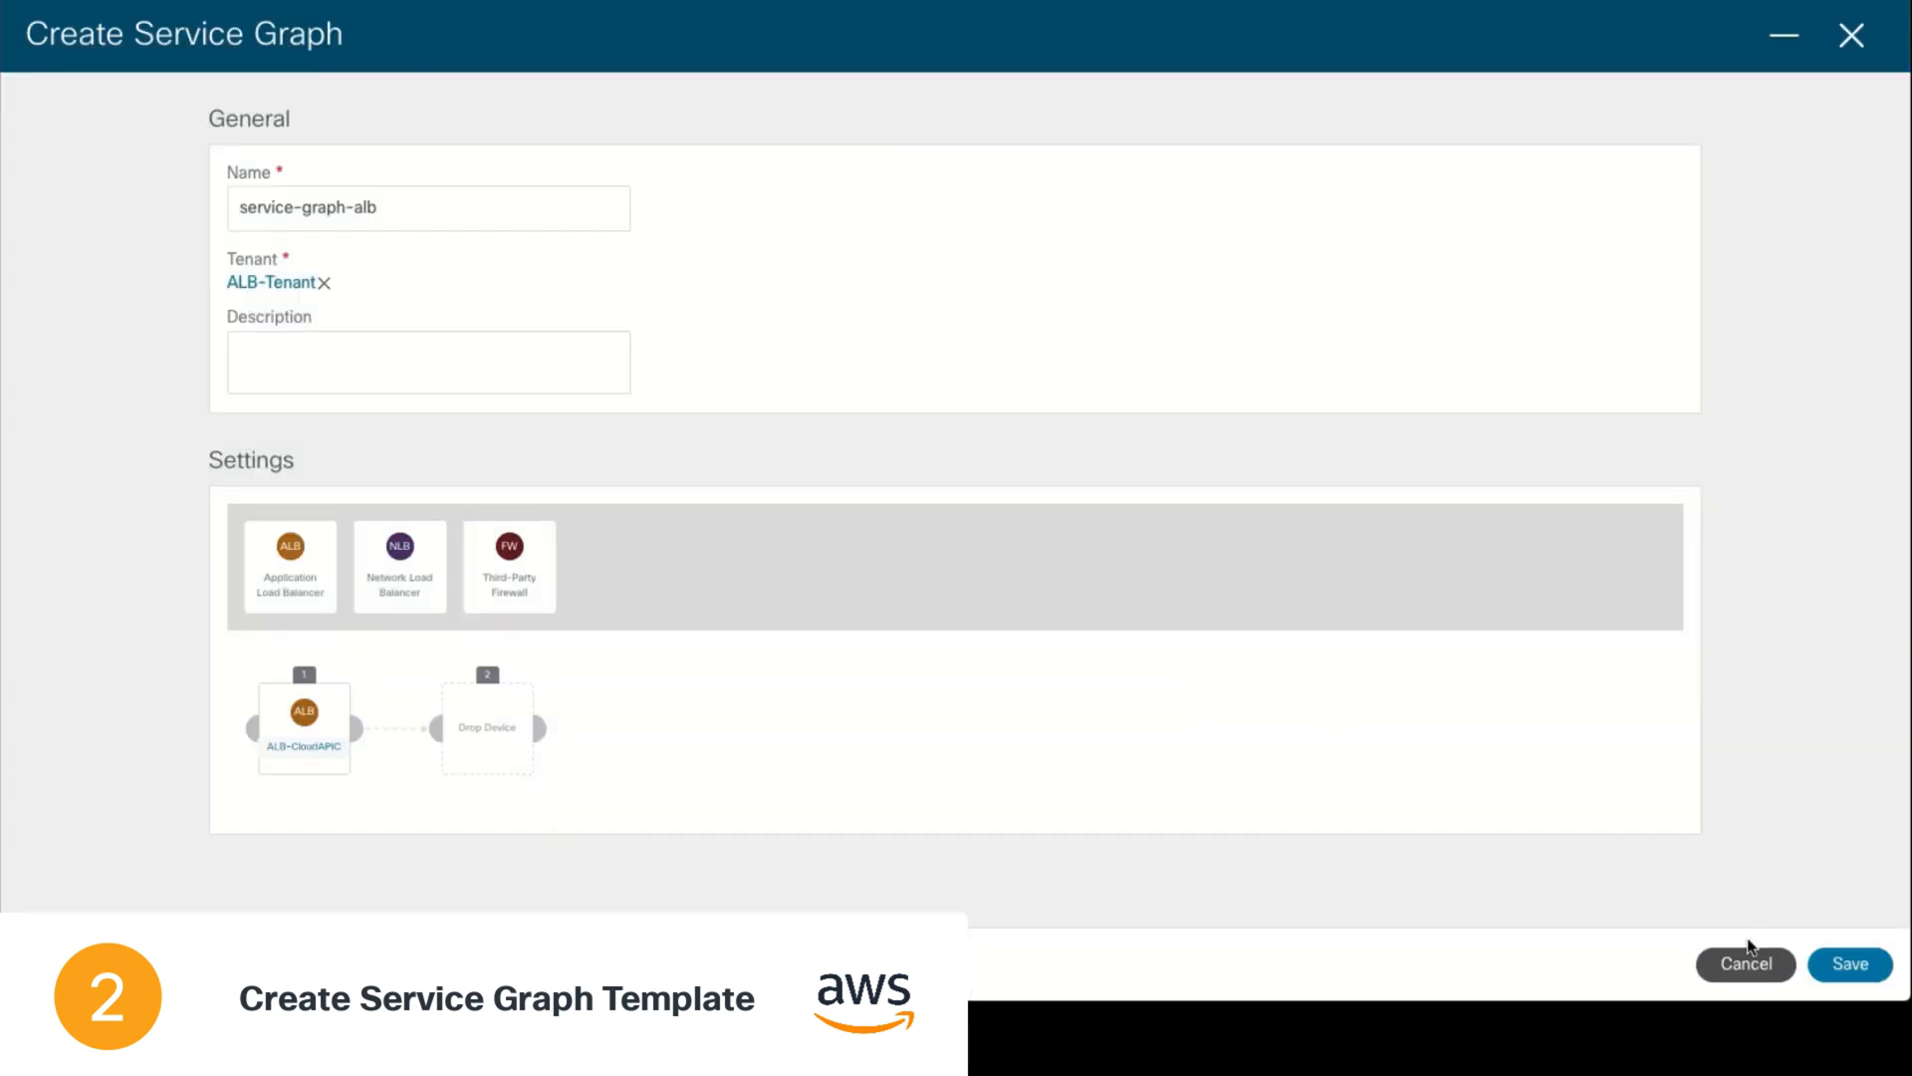
left_click(1854, 965)
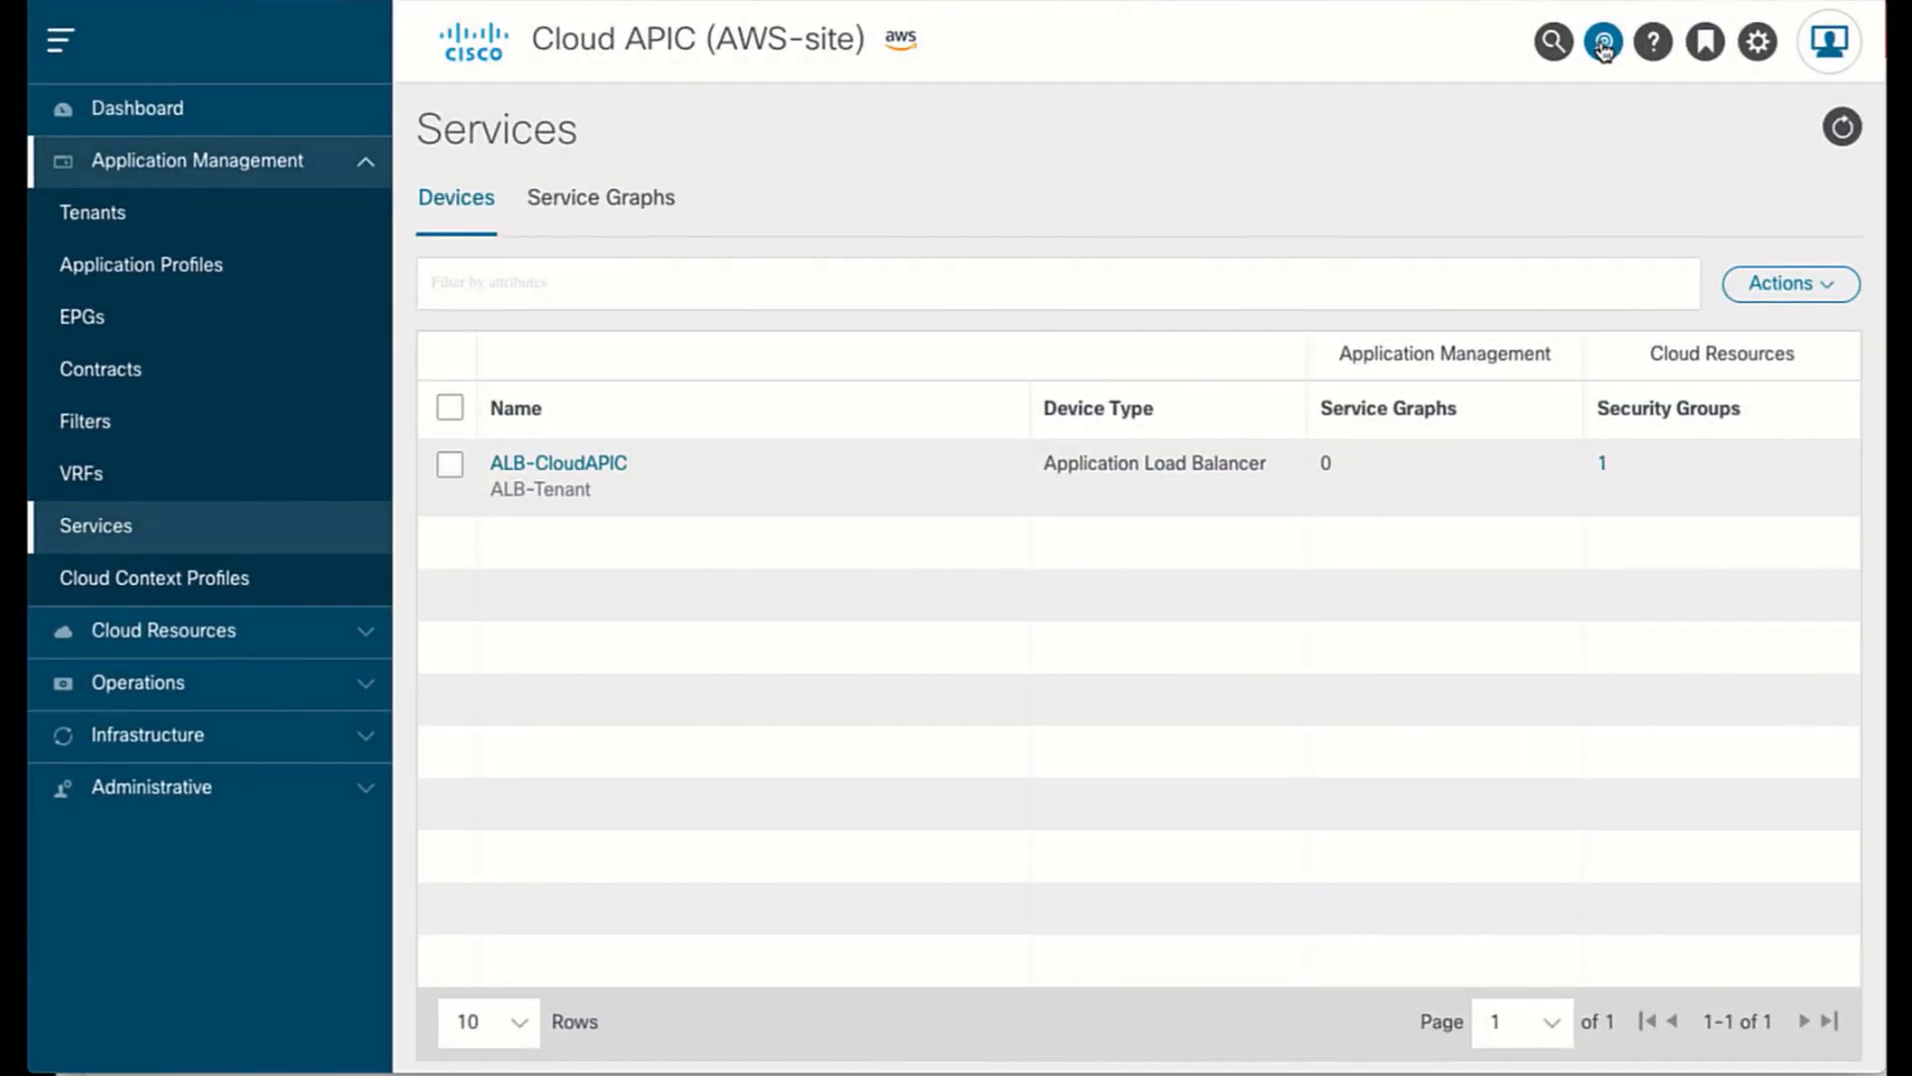
Start an EPG communication configuration in Cloud APIC and select alb-contract as its contract
left_click(1604, 45)
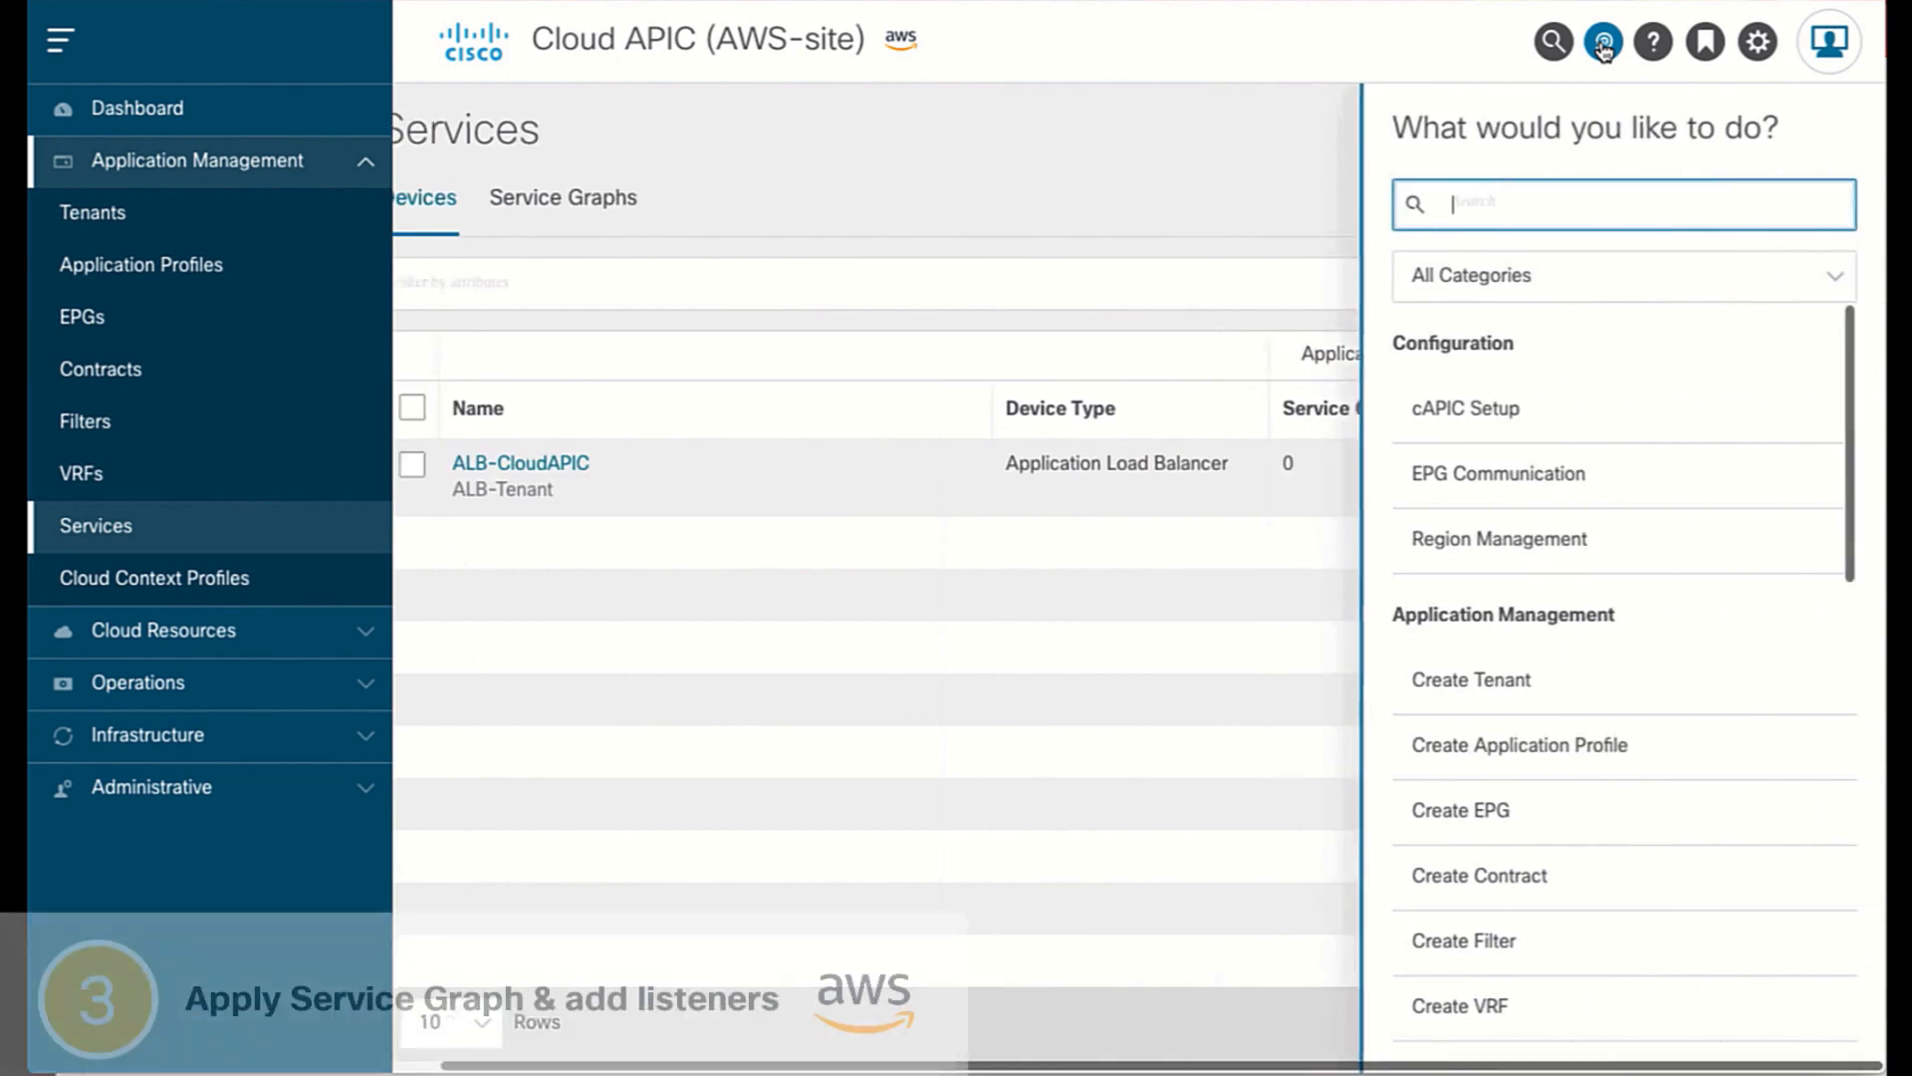
left_click(1582, 483)
left_click(800, 630)
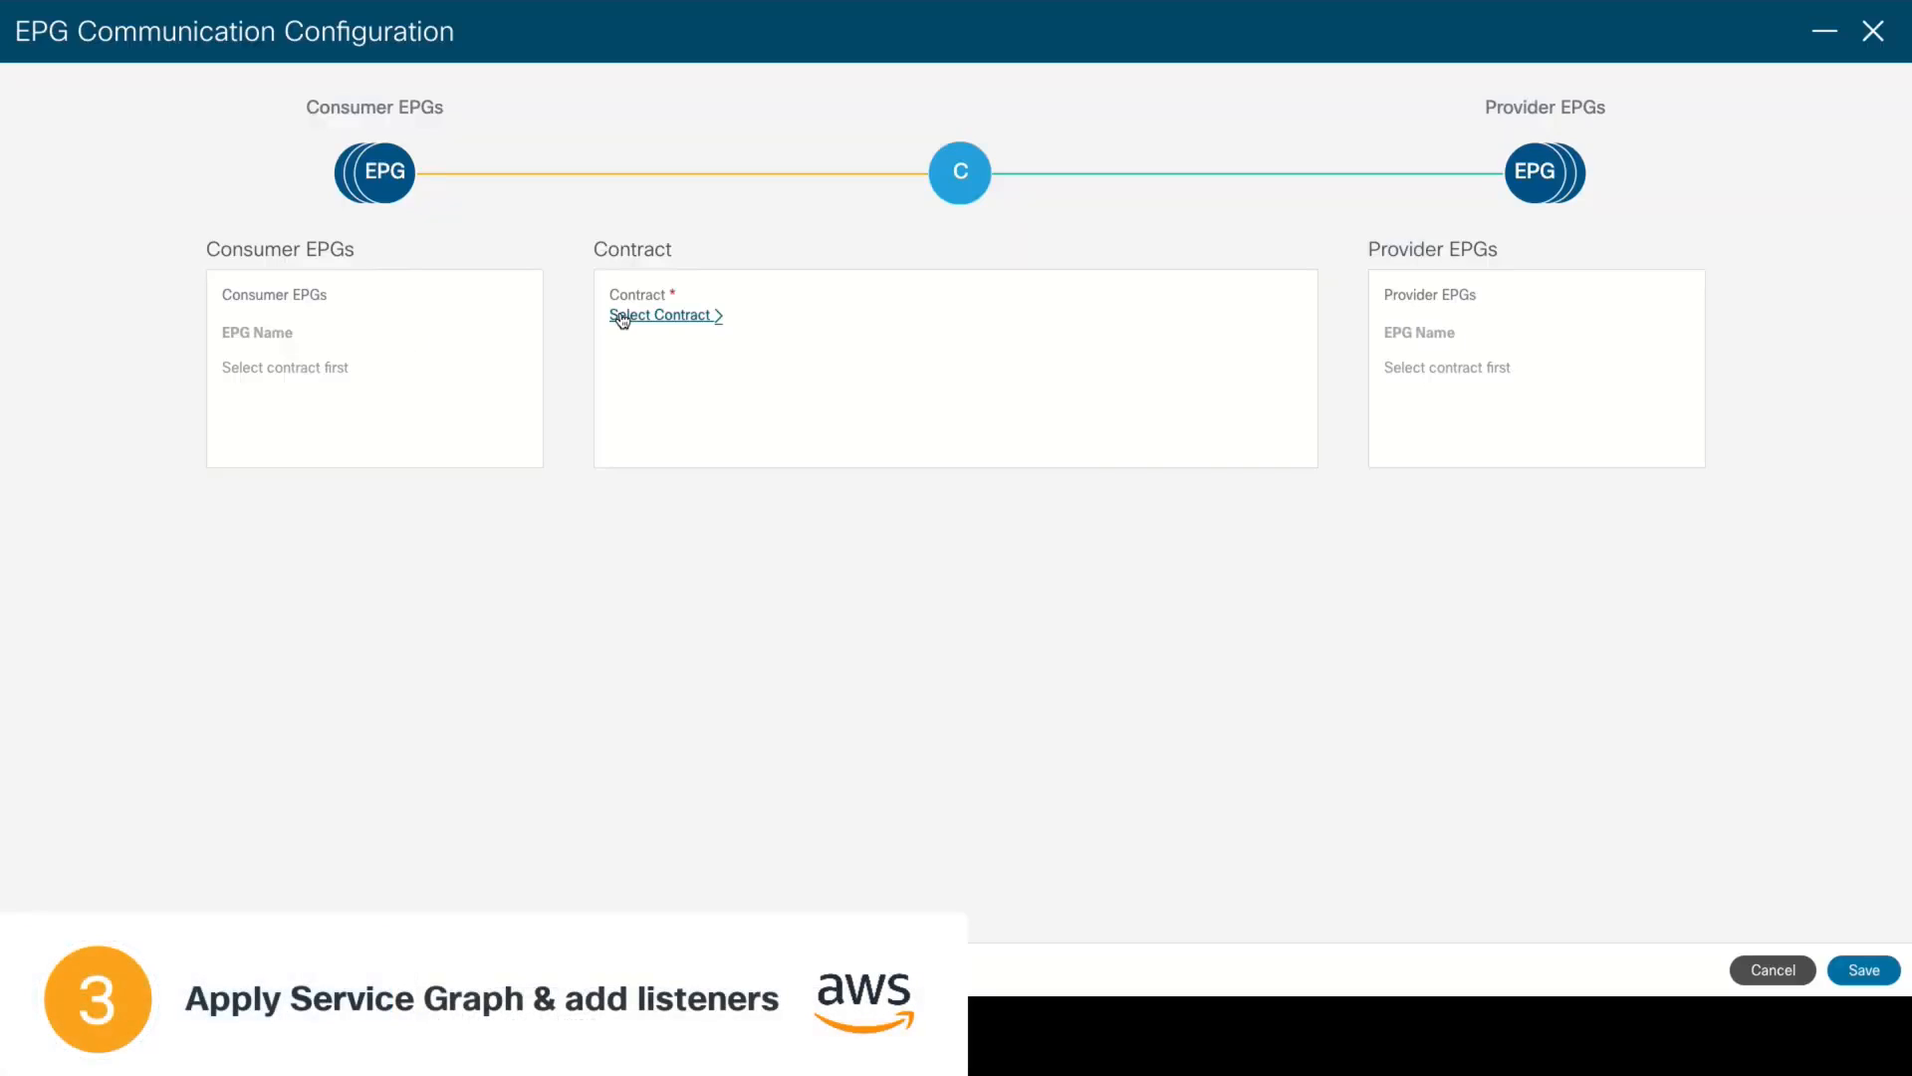
left_click(629, 316)
left_click(615, 447)
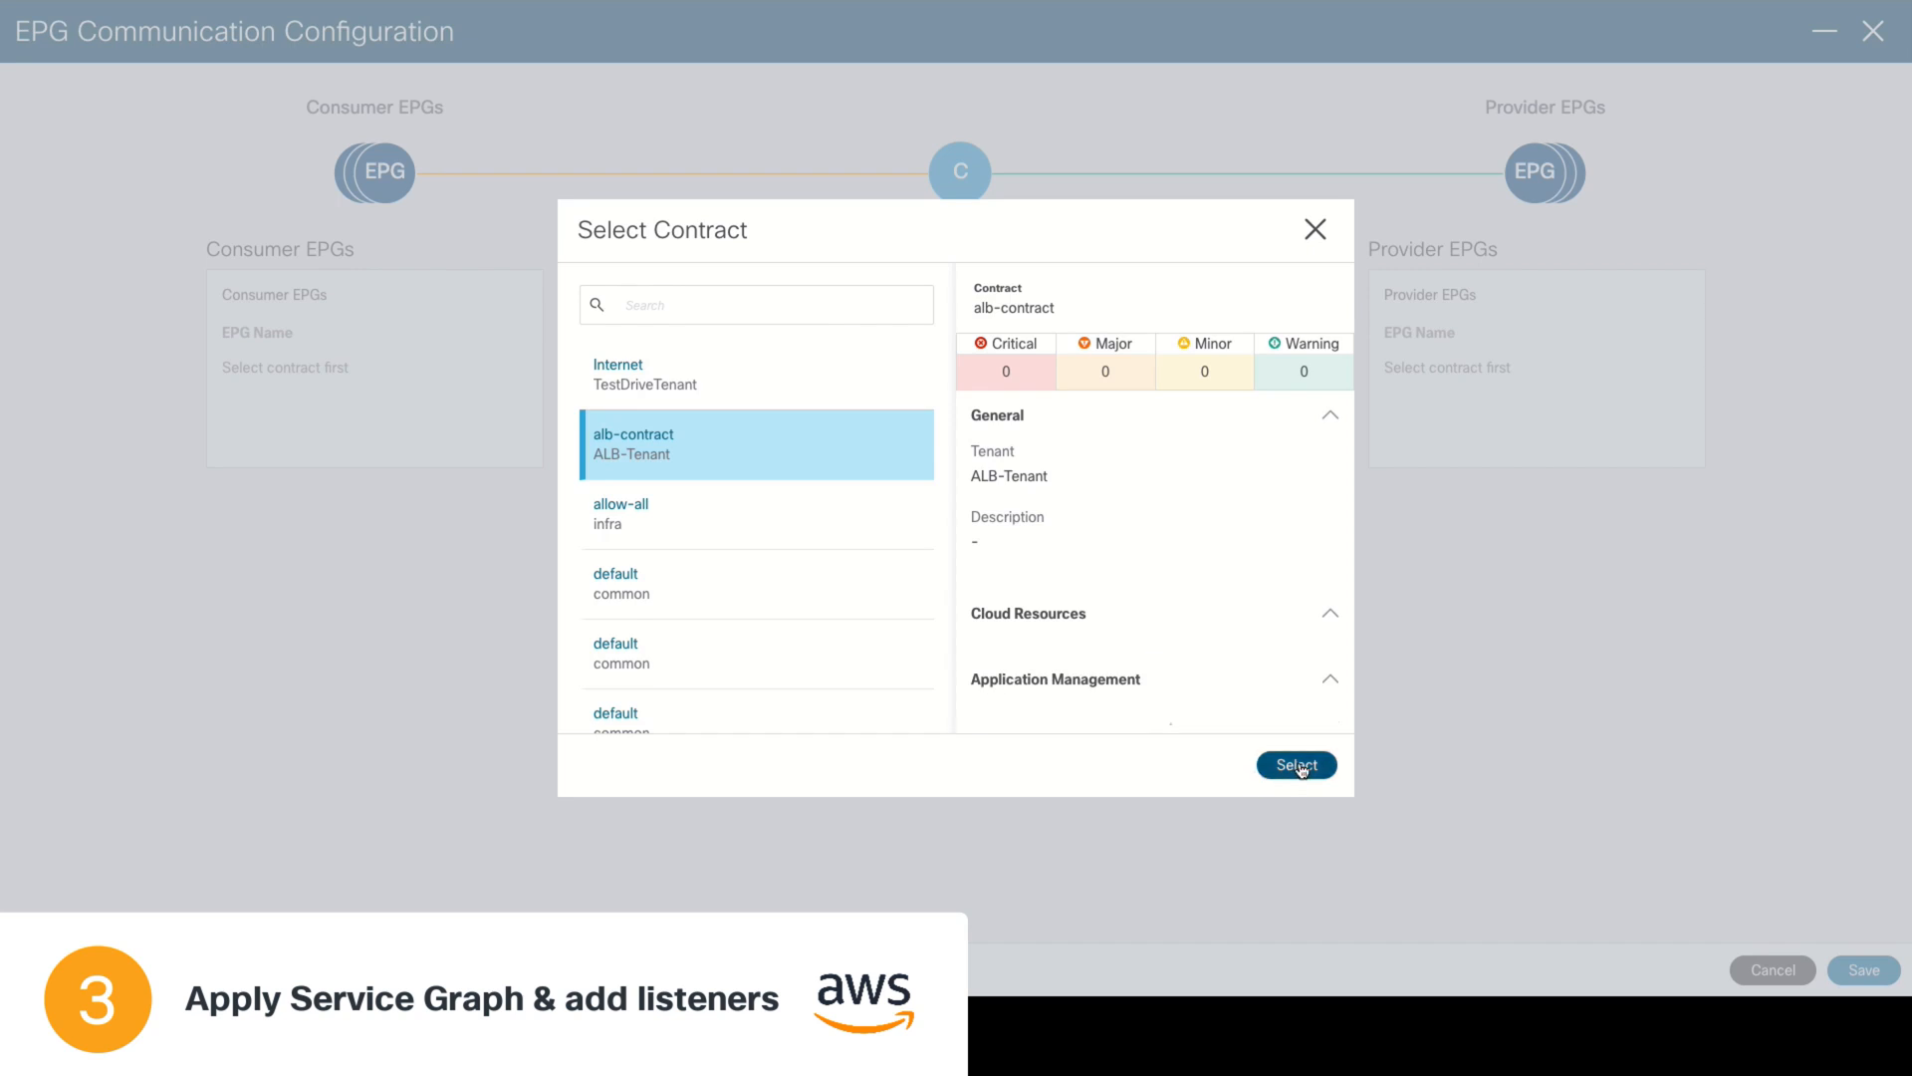
left_click(1297, 766)
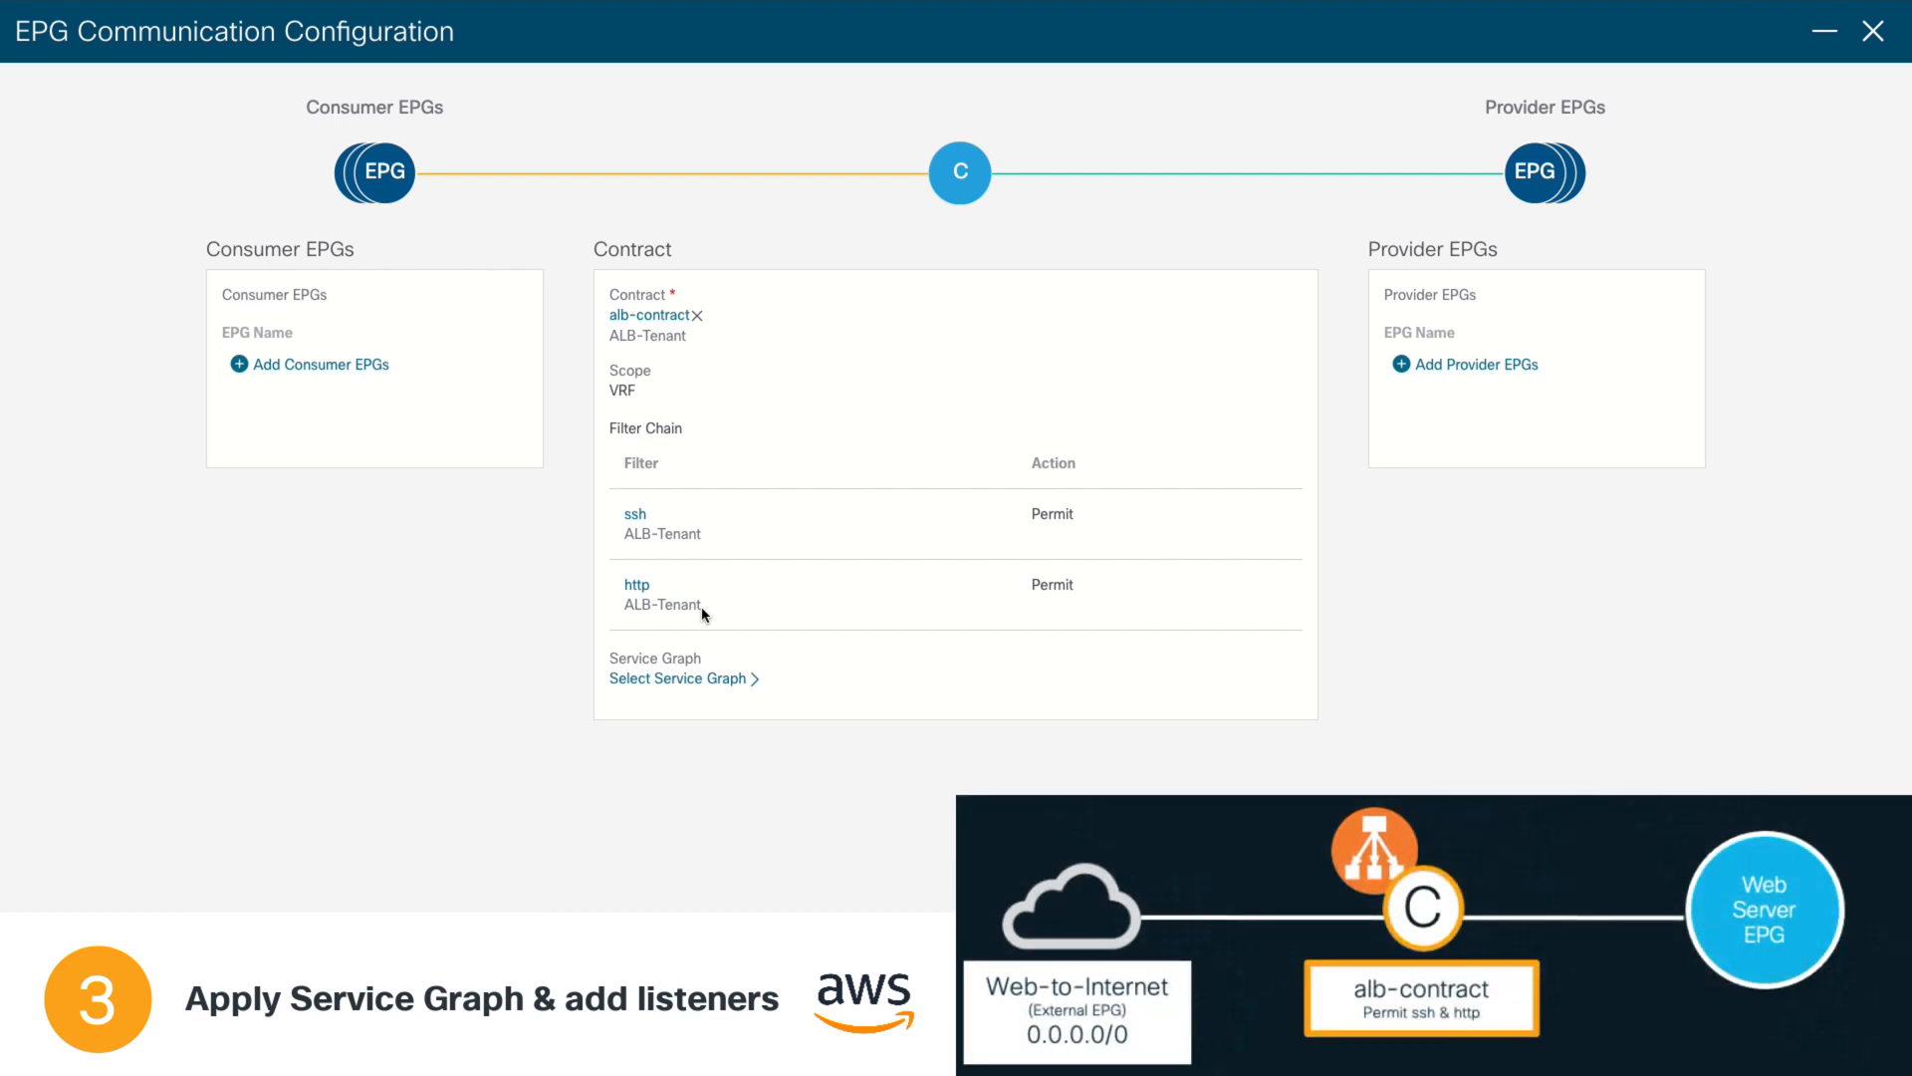
Add web-to-internet as the consumer EPG and web-server-epg as the provider EPG
left_click(402, 366)
left_click(657, 463)
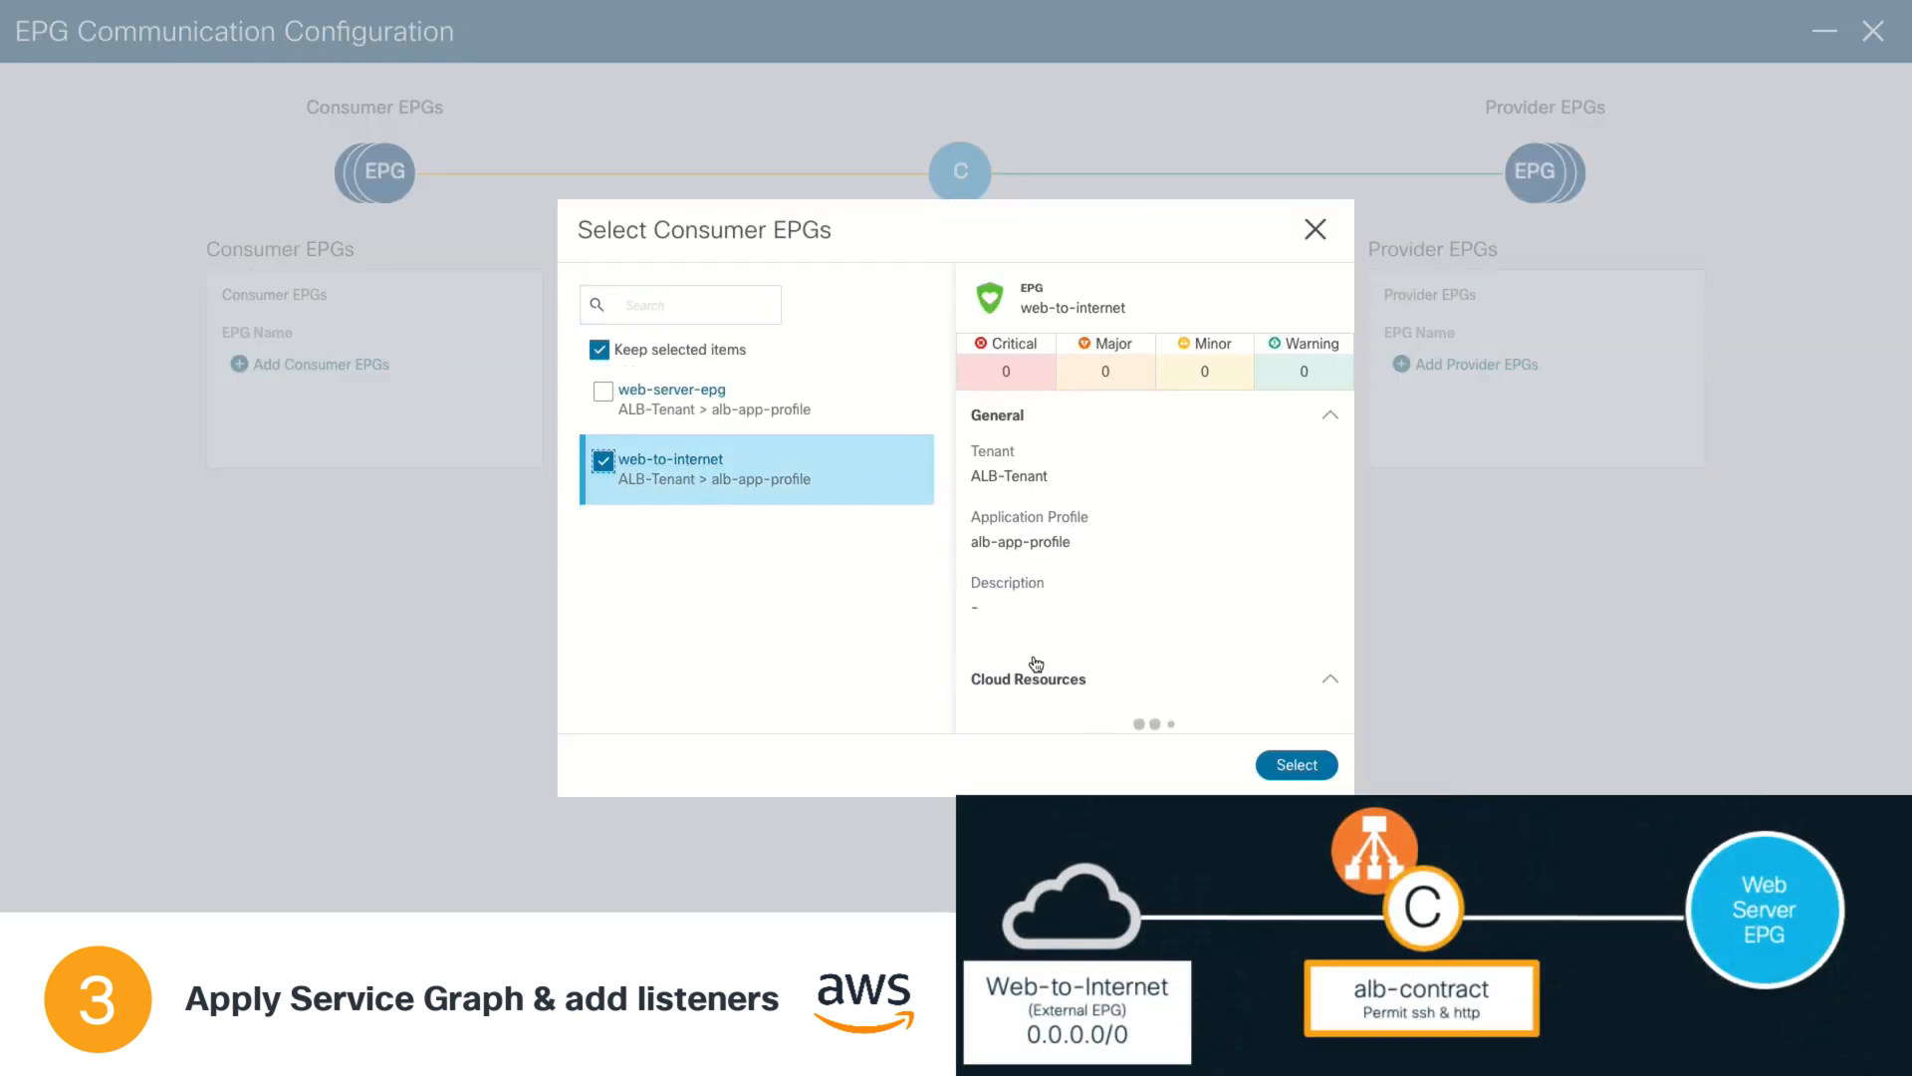
left_click(1298, 763)
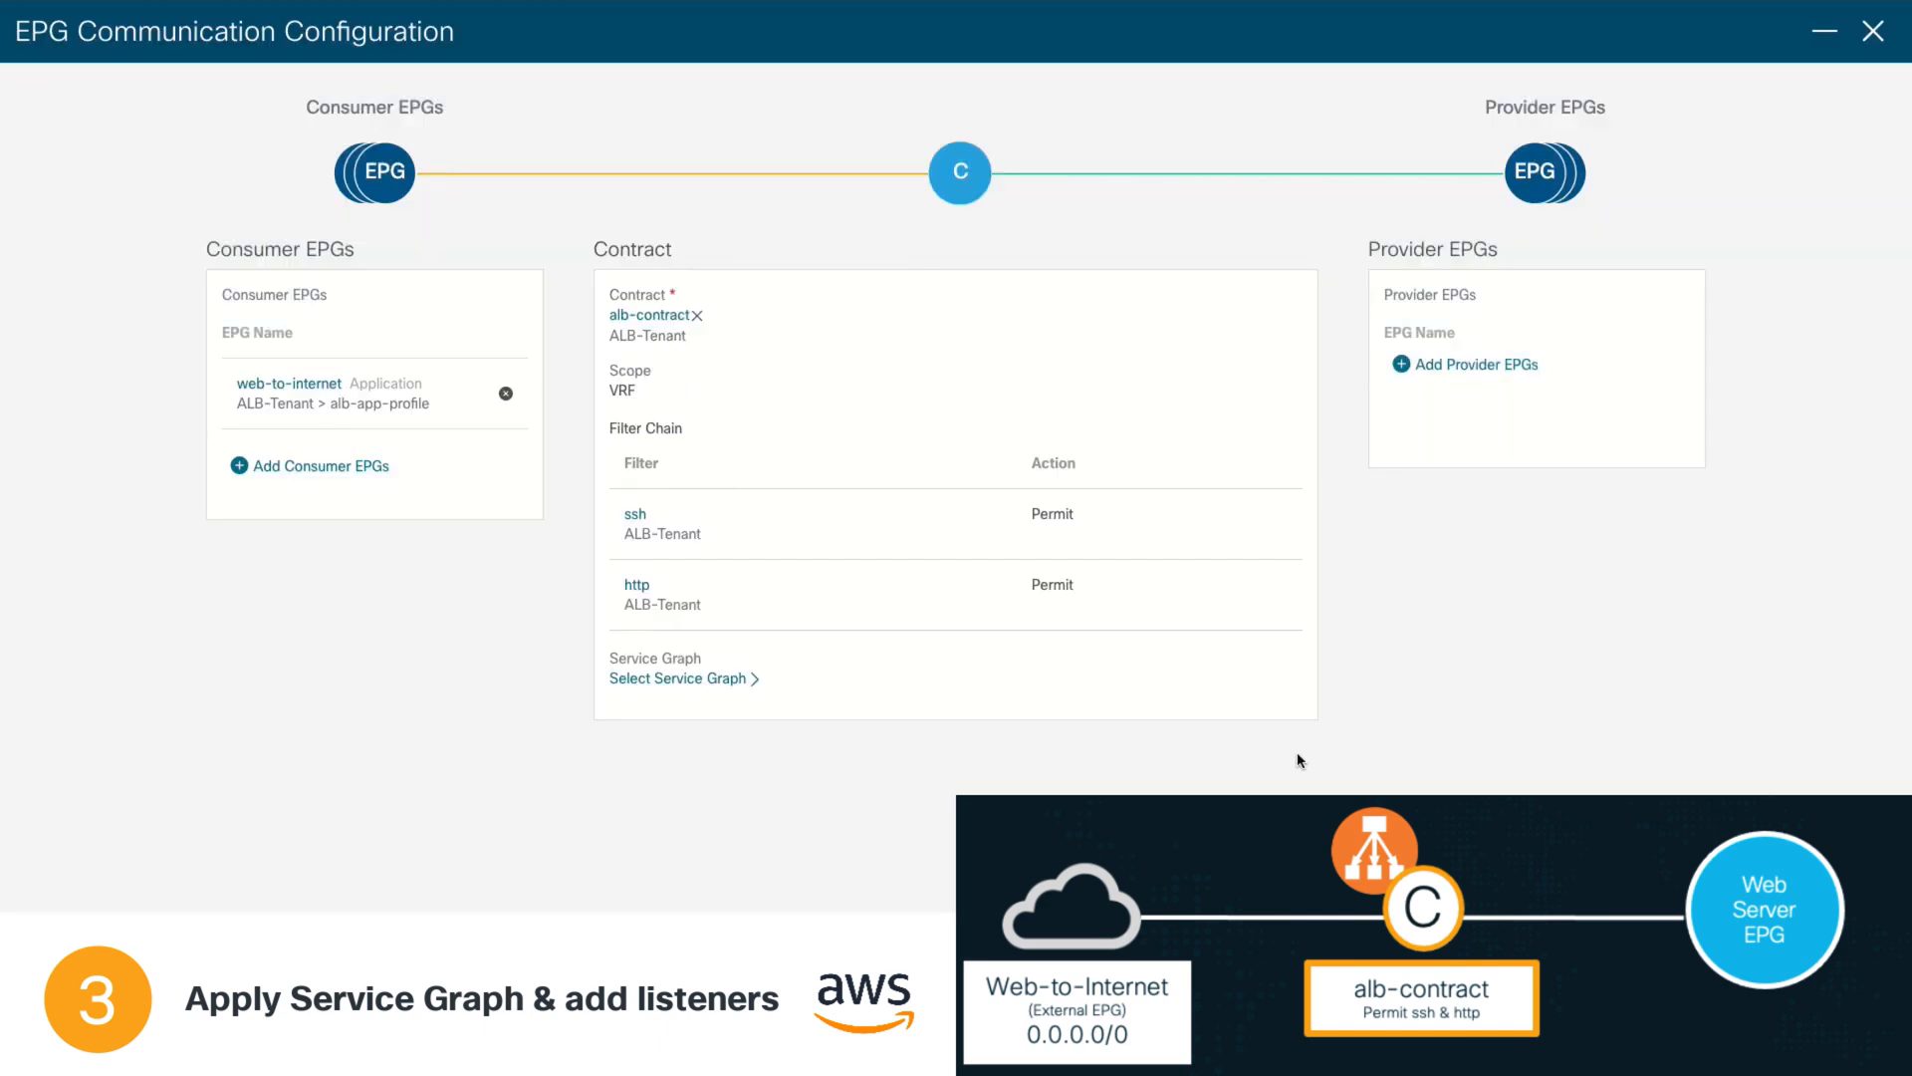
left_click(1498, 367)
left_click(657, 392)
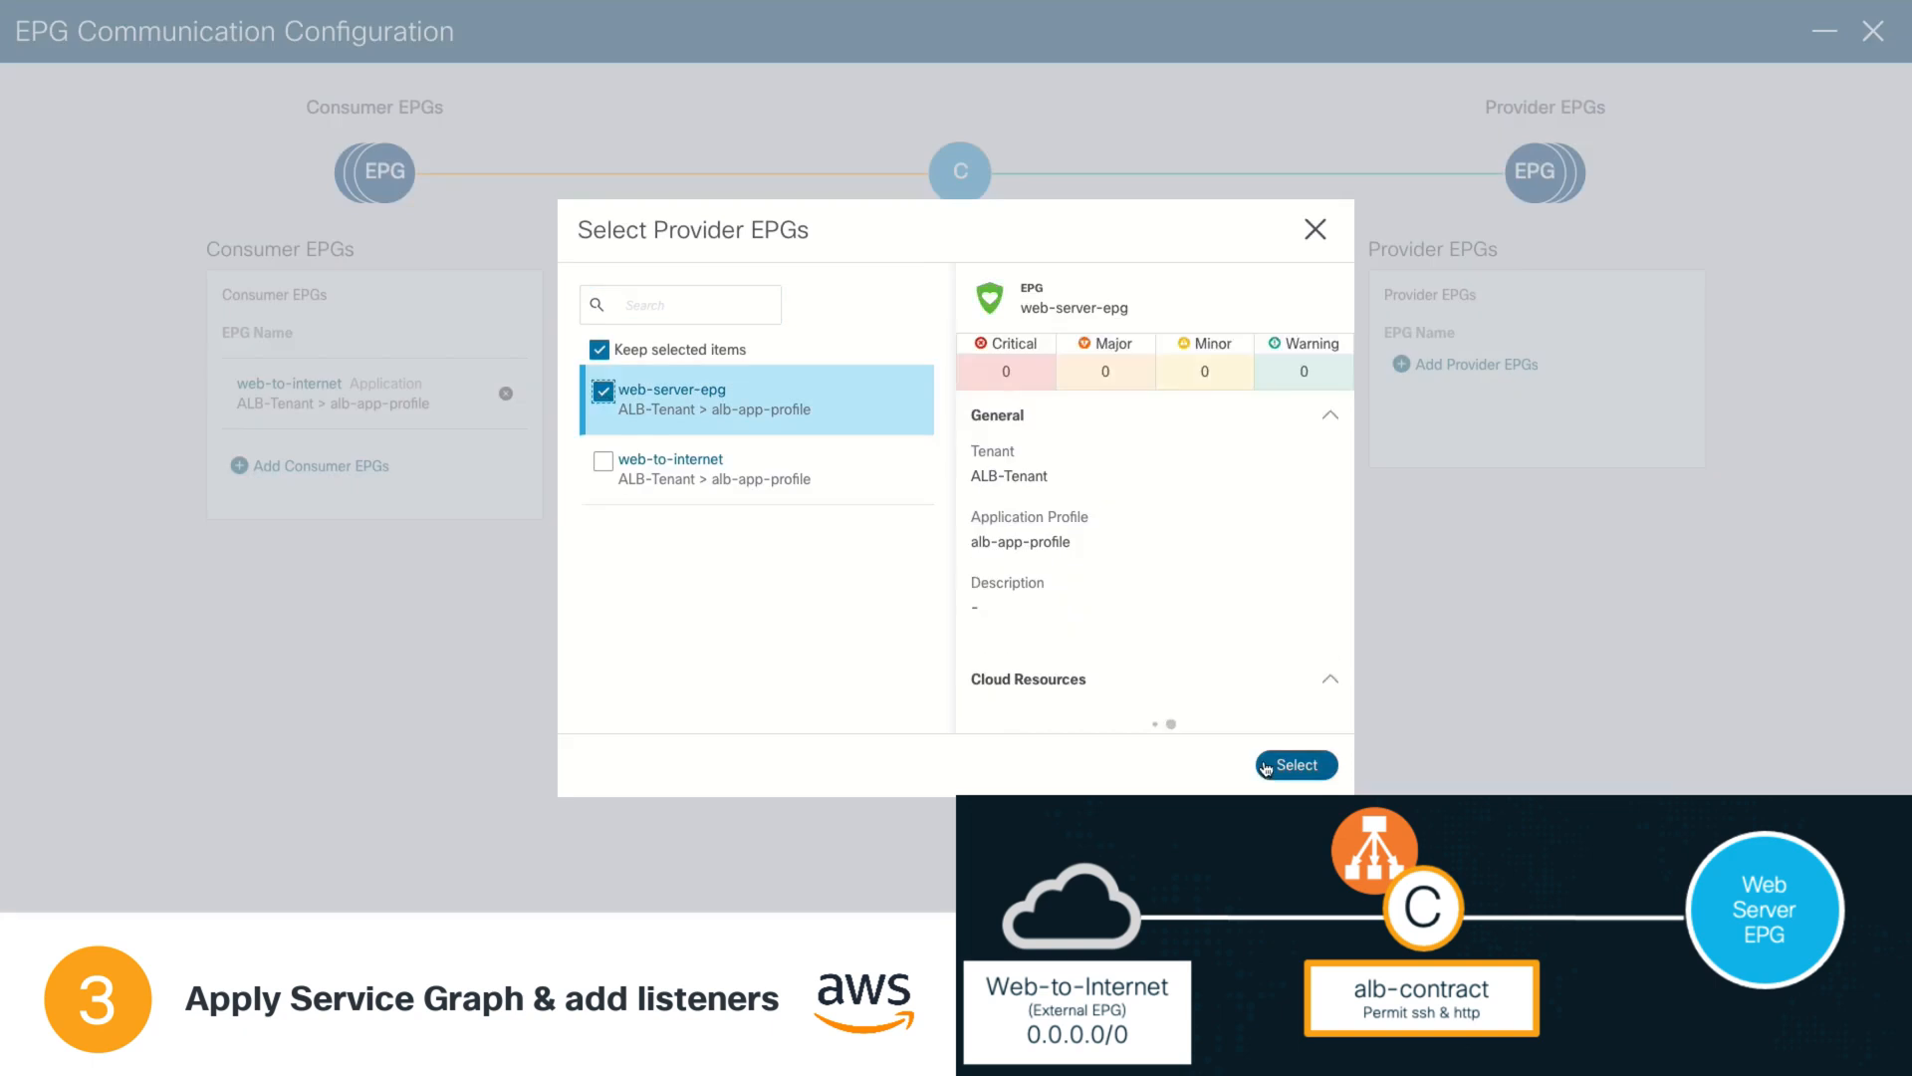
left_click(1277, 763)
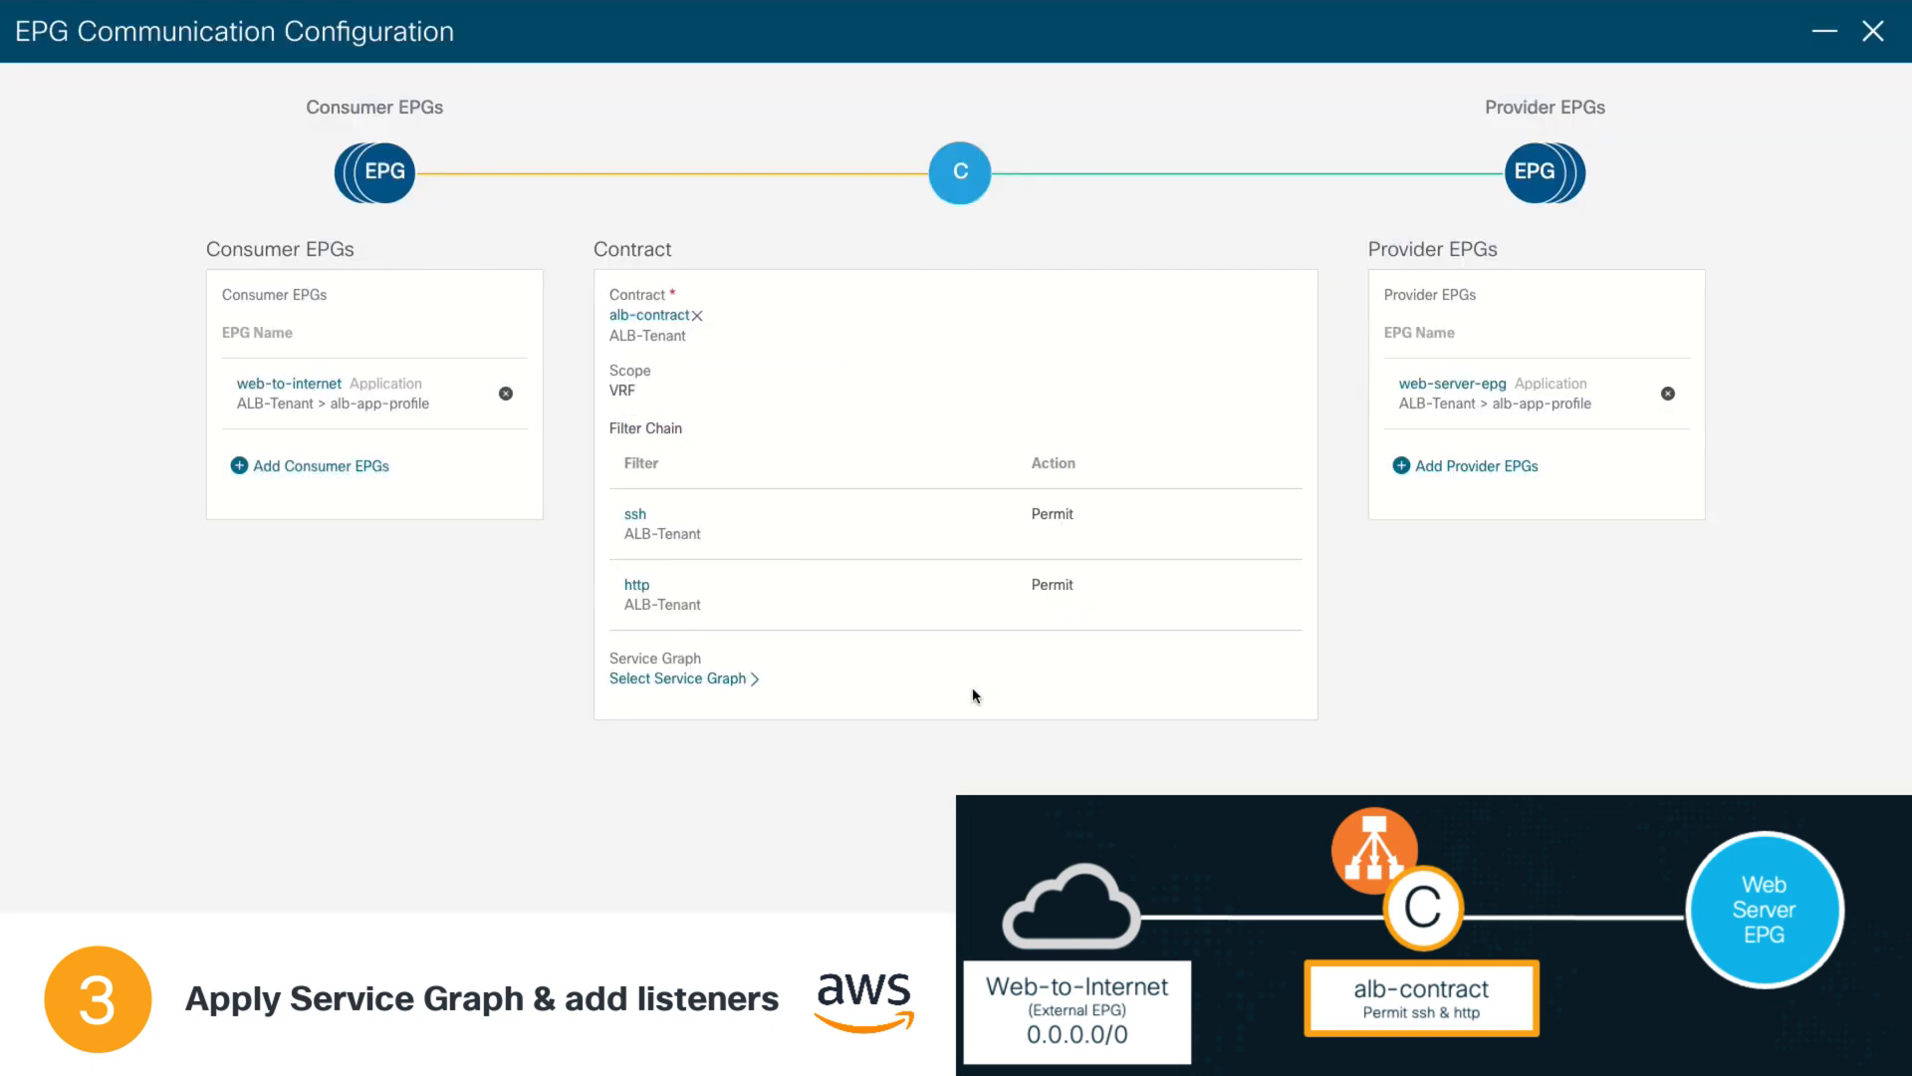
Attach the ALB-Servicegraph service graph to the contract
left_click(709, 679)
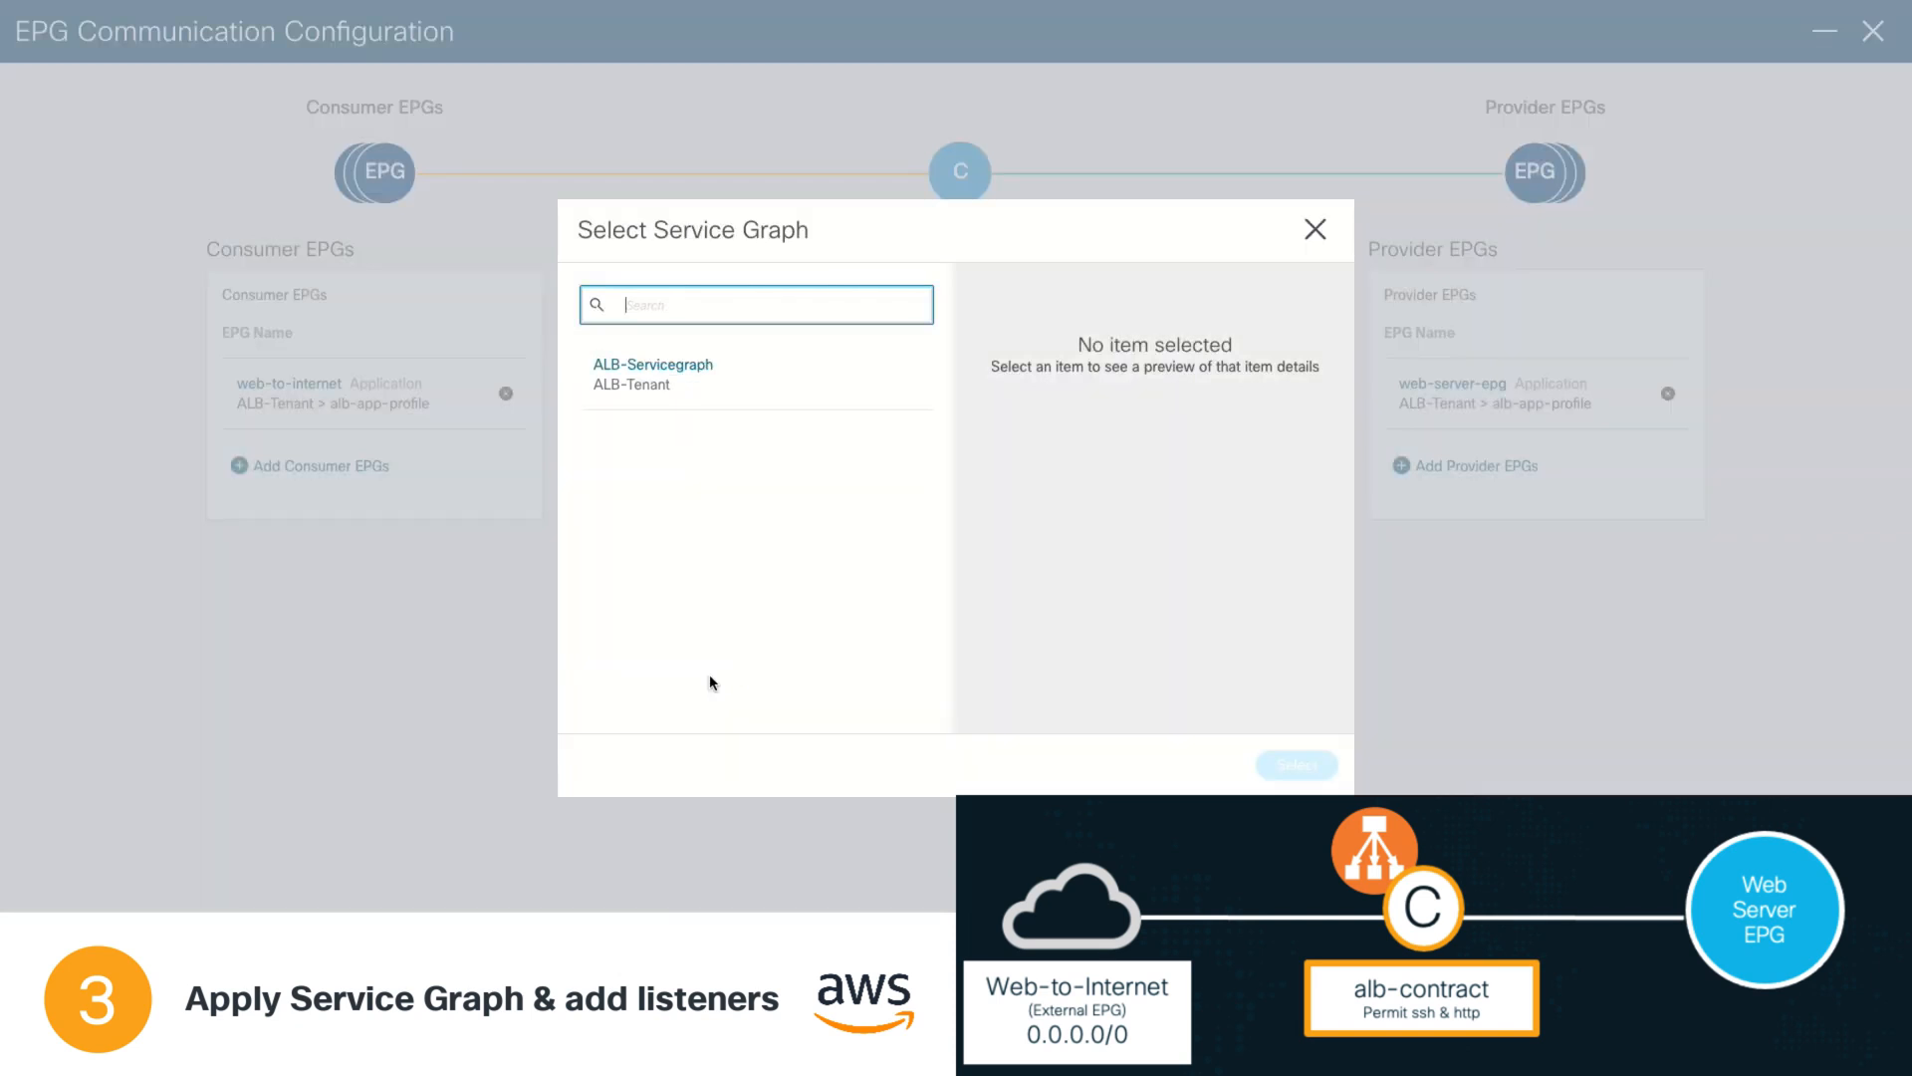
left_click(692, 398)
left_click(1295, 765)
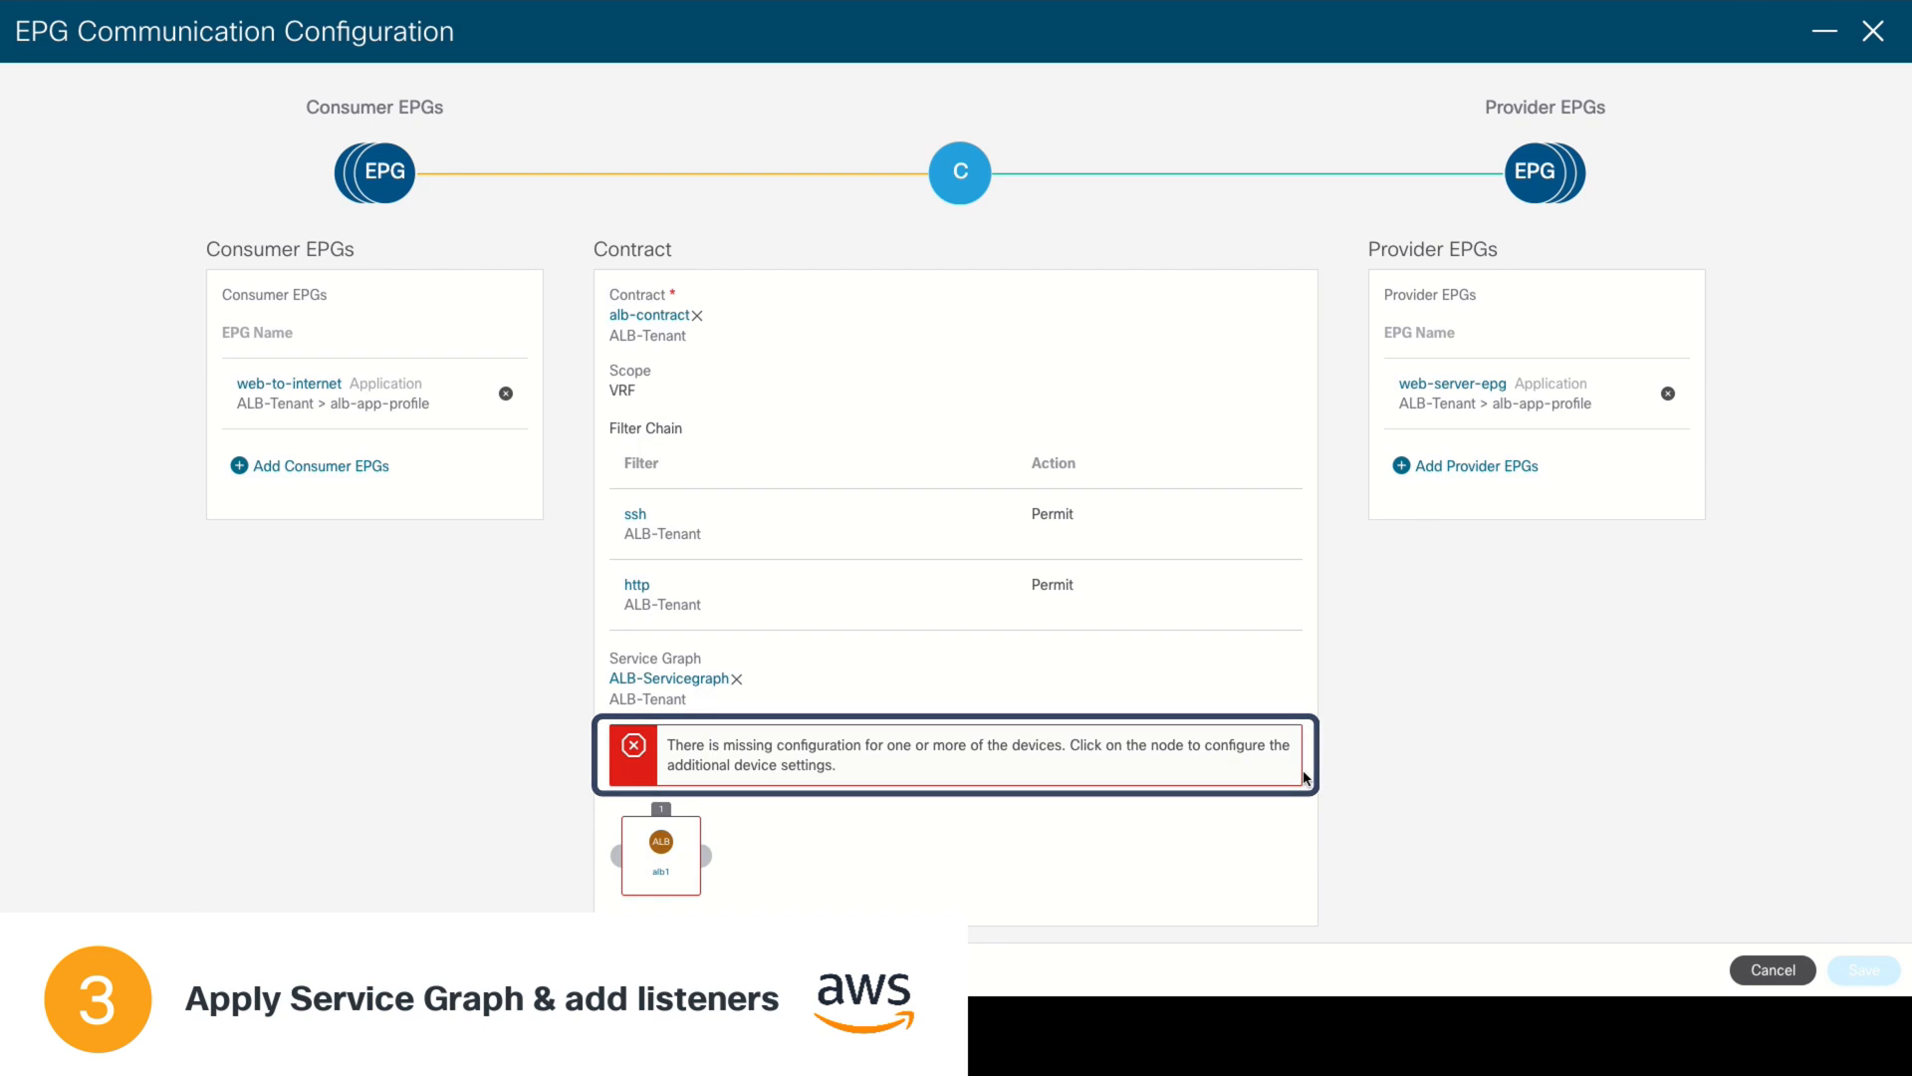
Set up an HTTP listener on port 80 for the service graph's alb1 node and name it Listener-1
left_click(674, 865)
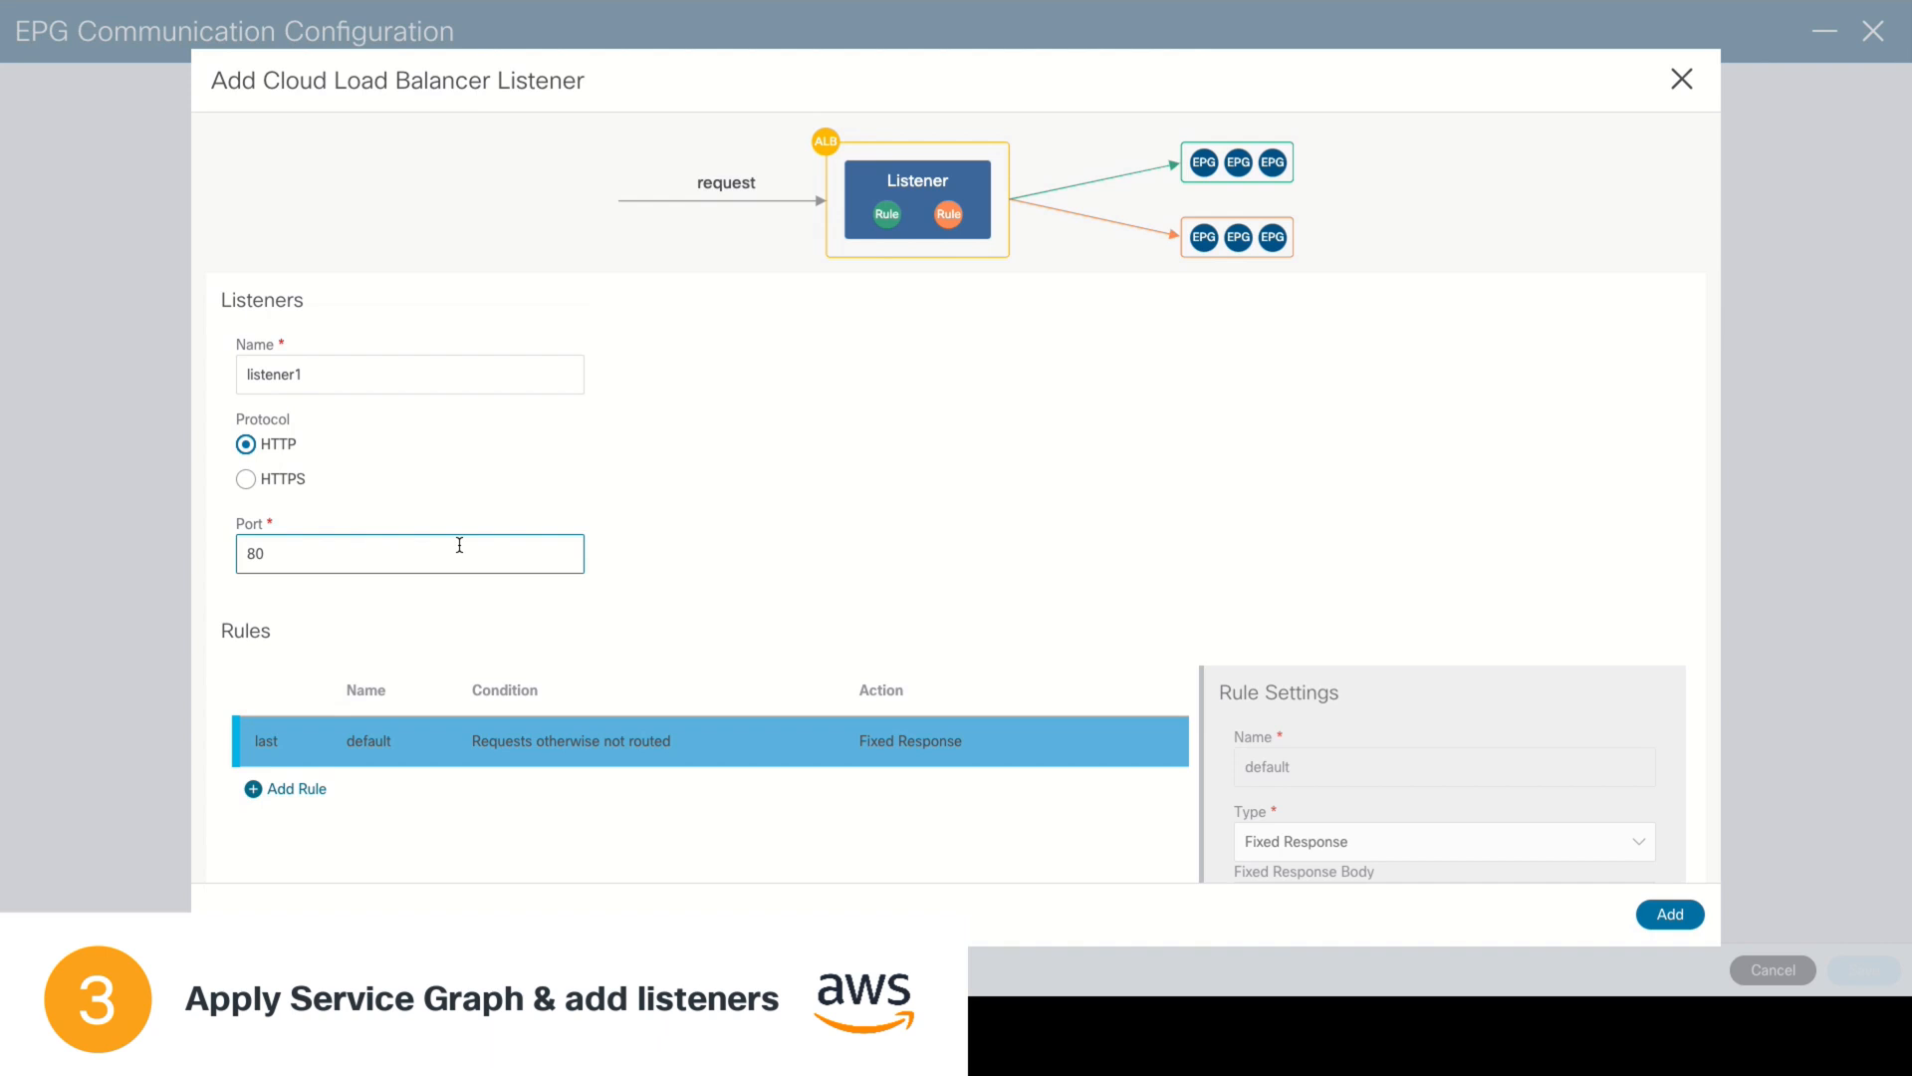
double_click(426, 374)
type("Listener-1")
Create a listener rule named index with the path /index.html
scroll(833, 558, "down", 1)
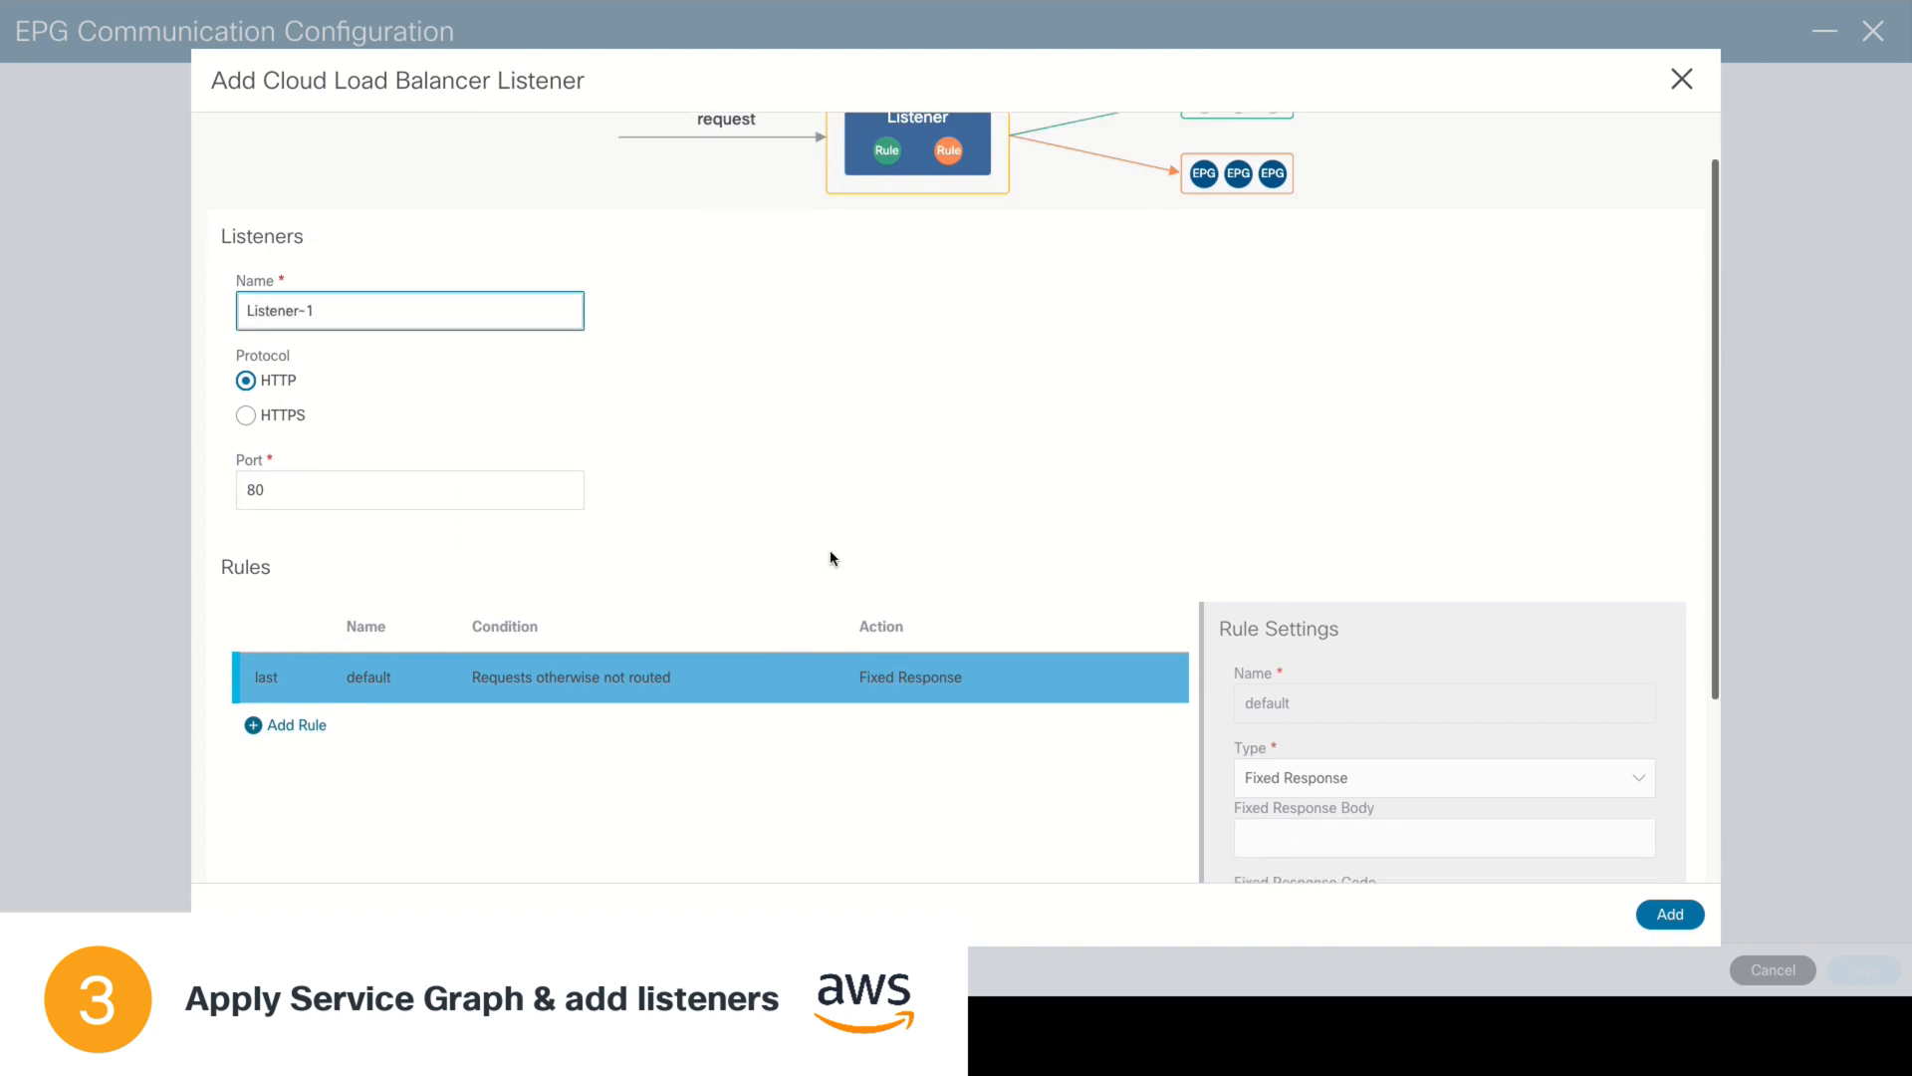
scroll(832, 558, "down", 4)
left_click(297, 466)
double_click(1337, 440)
type("ind")
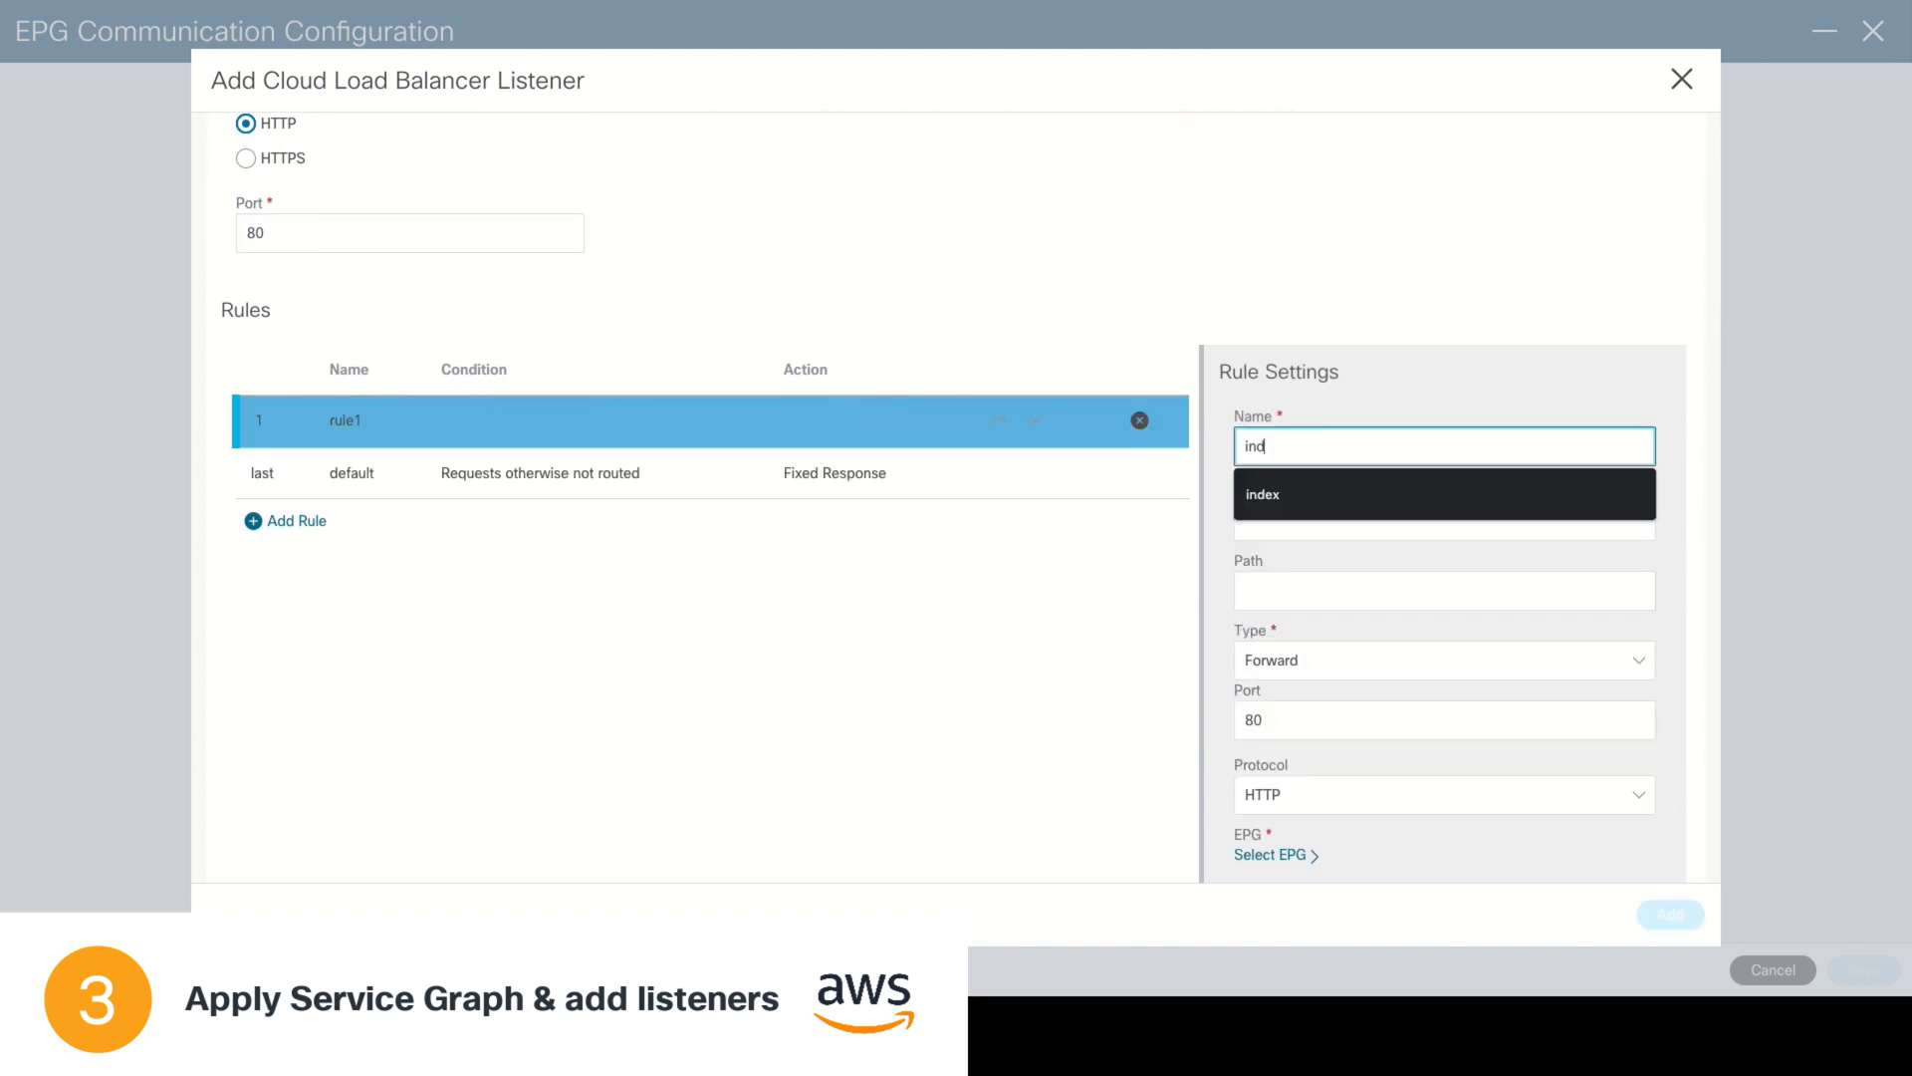
type("ex")
left_click(1338, 591)
type("/")
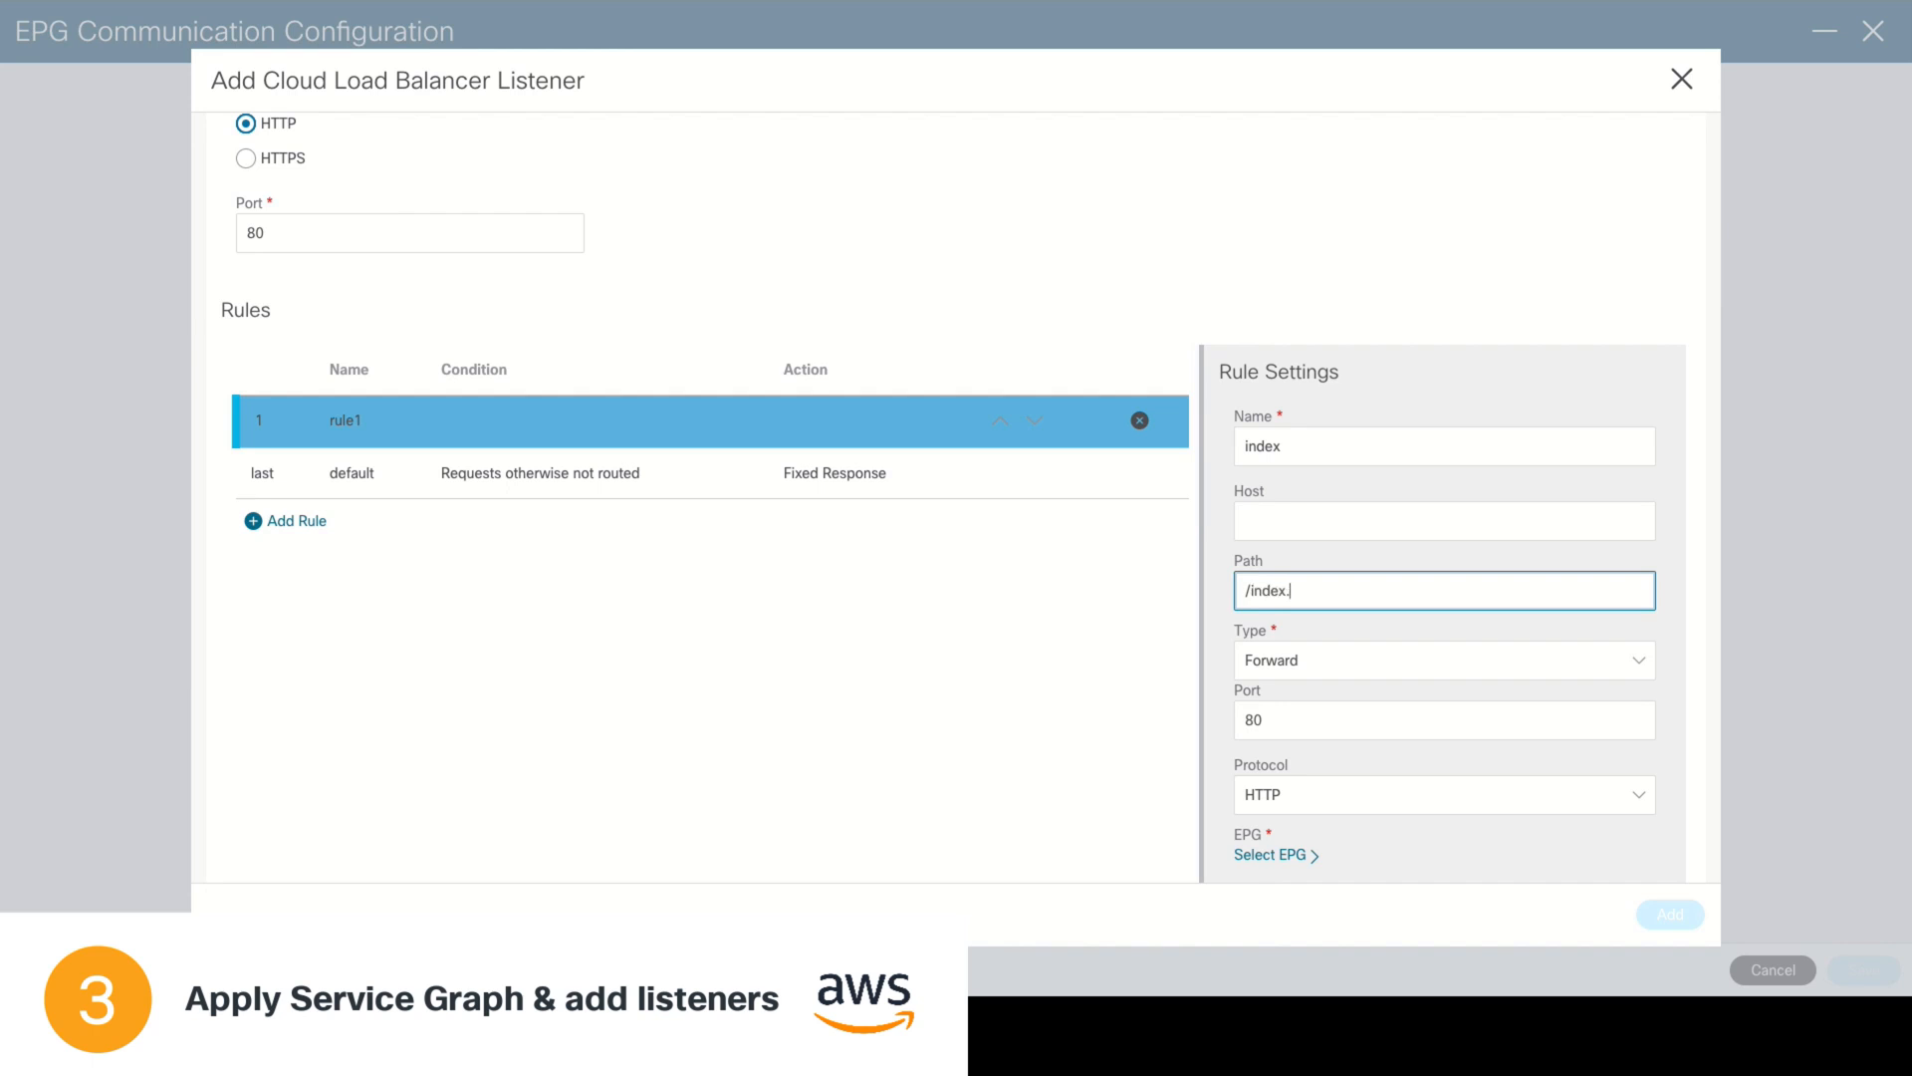
Target web-server-epg on port 80 in the index rule, and add both the rule and the listener
left_click(1422, 719)
scroll(1422, 714, "down", 3)
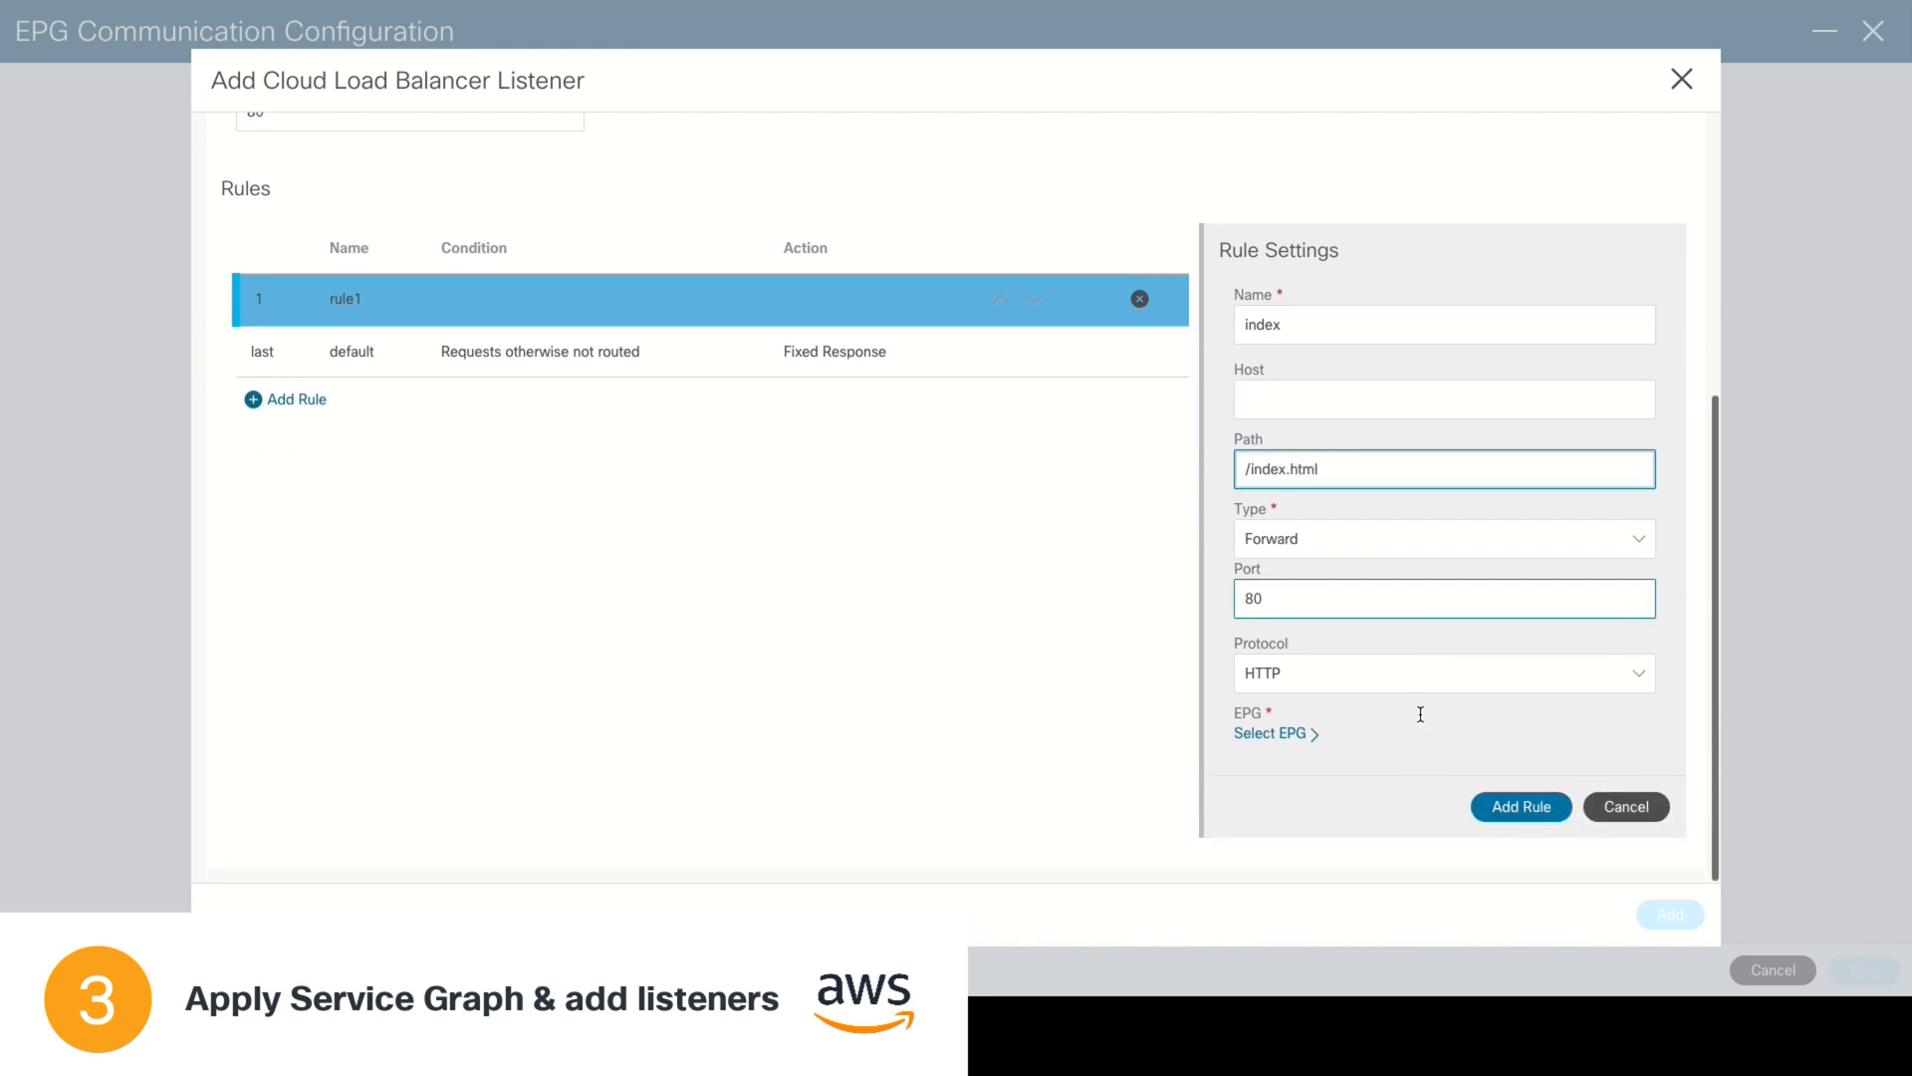
left_click(1270, 734)
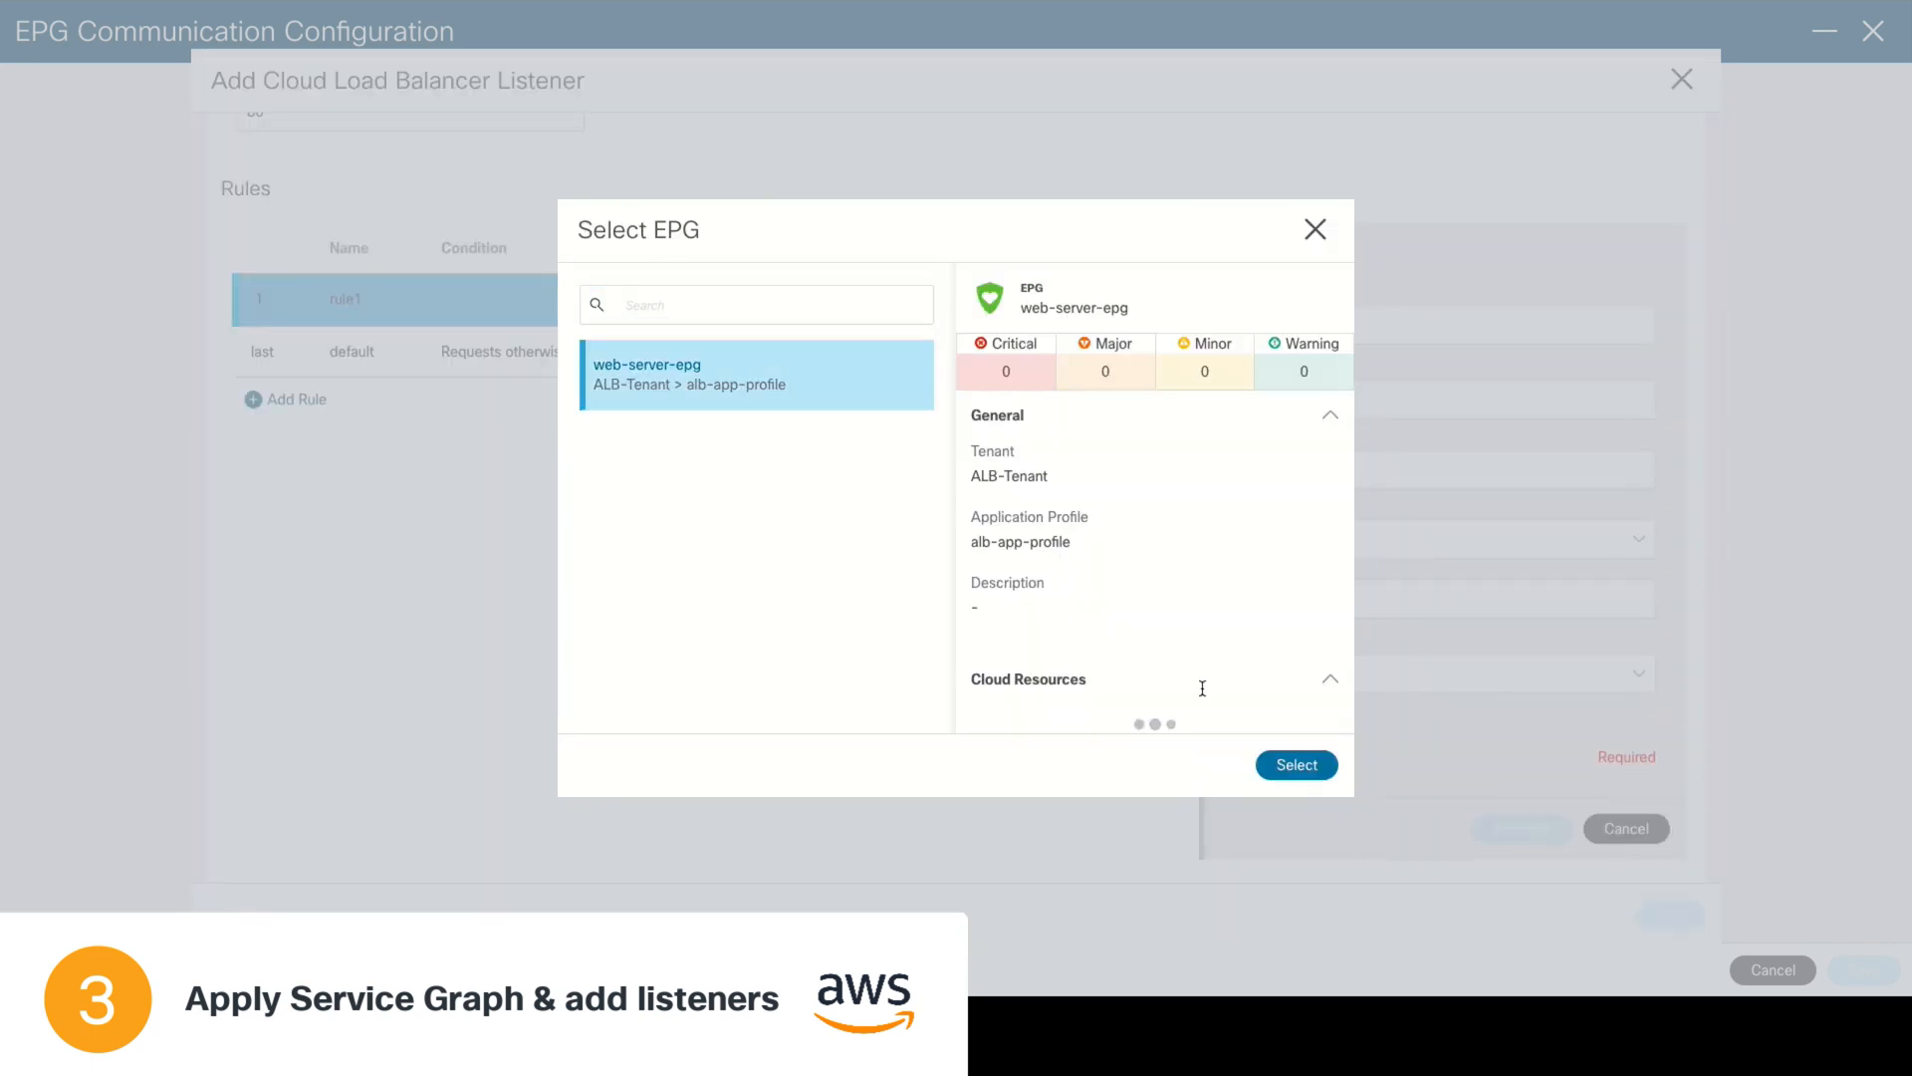
left_click(1293, 763)
left_click(1521, 806)
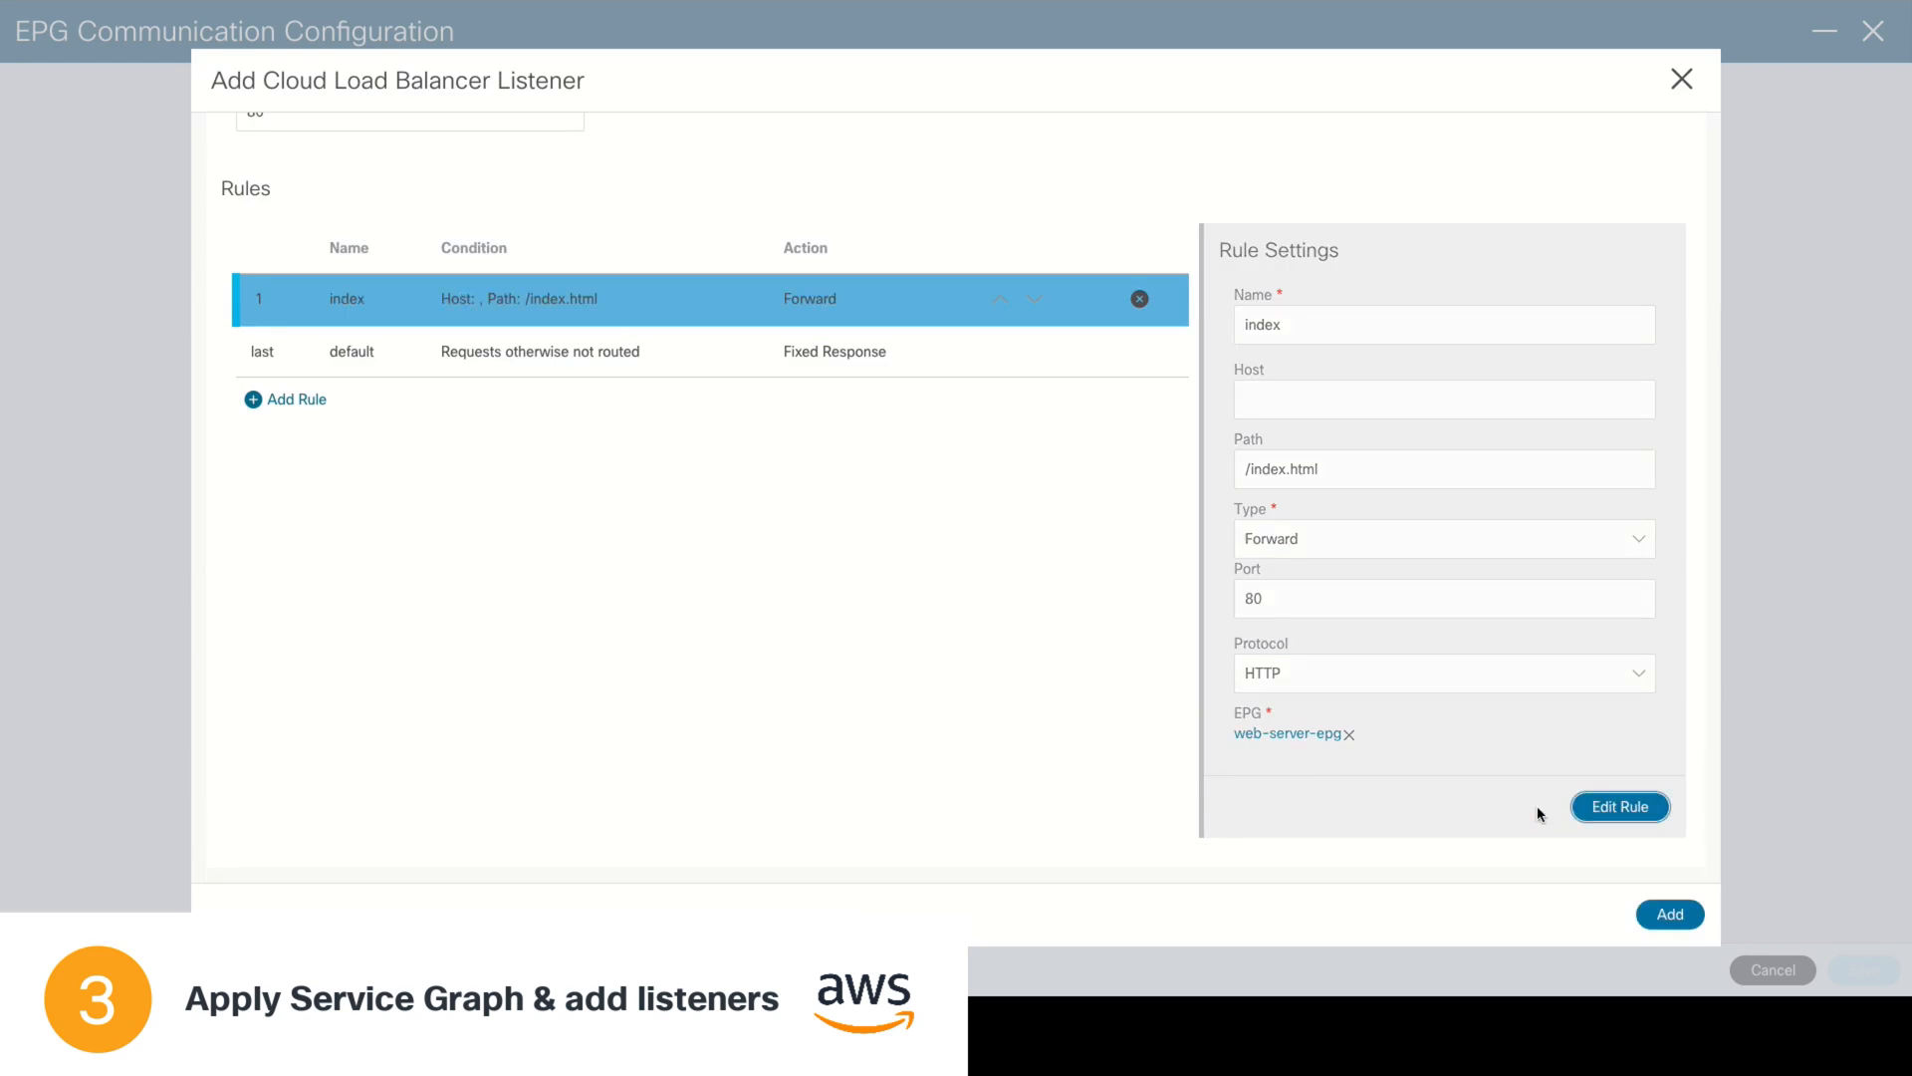
left_click(1671, 913)
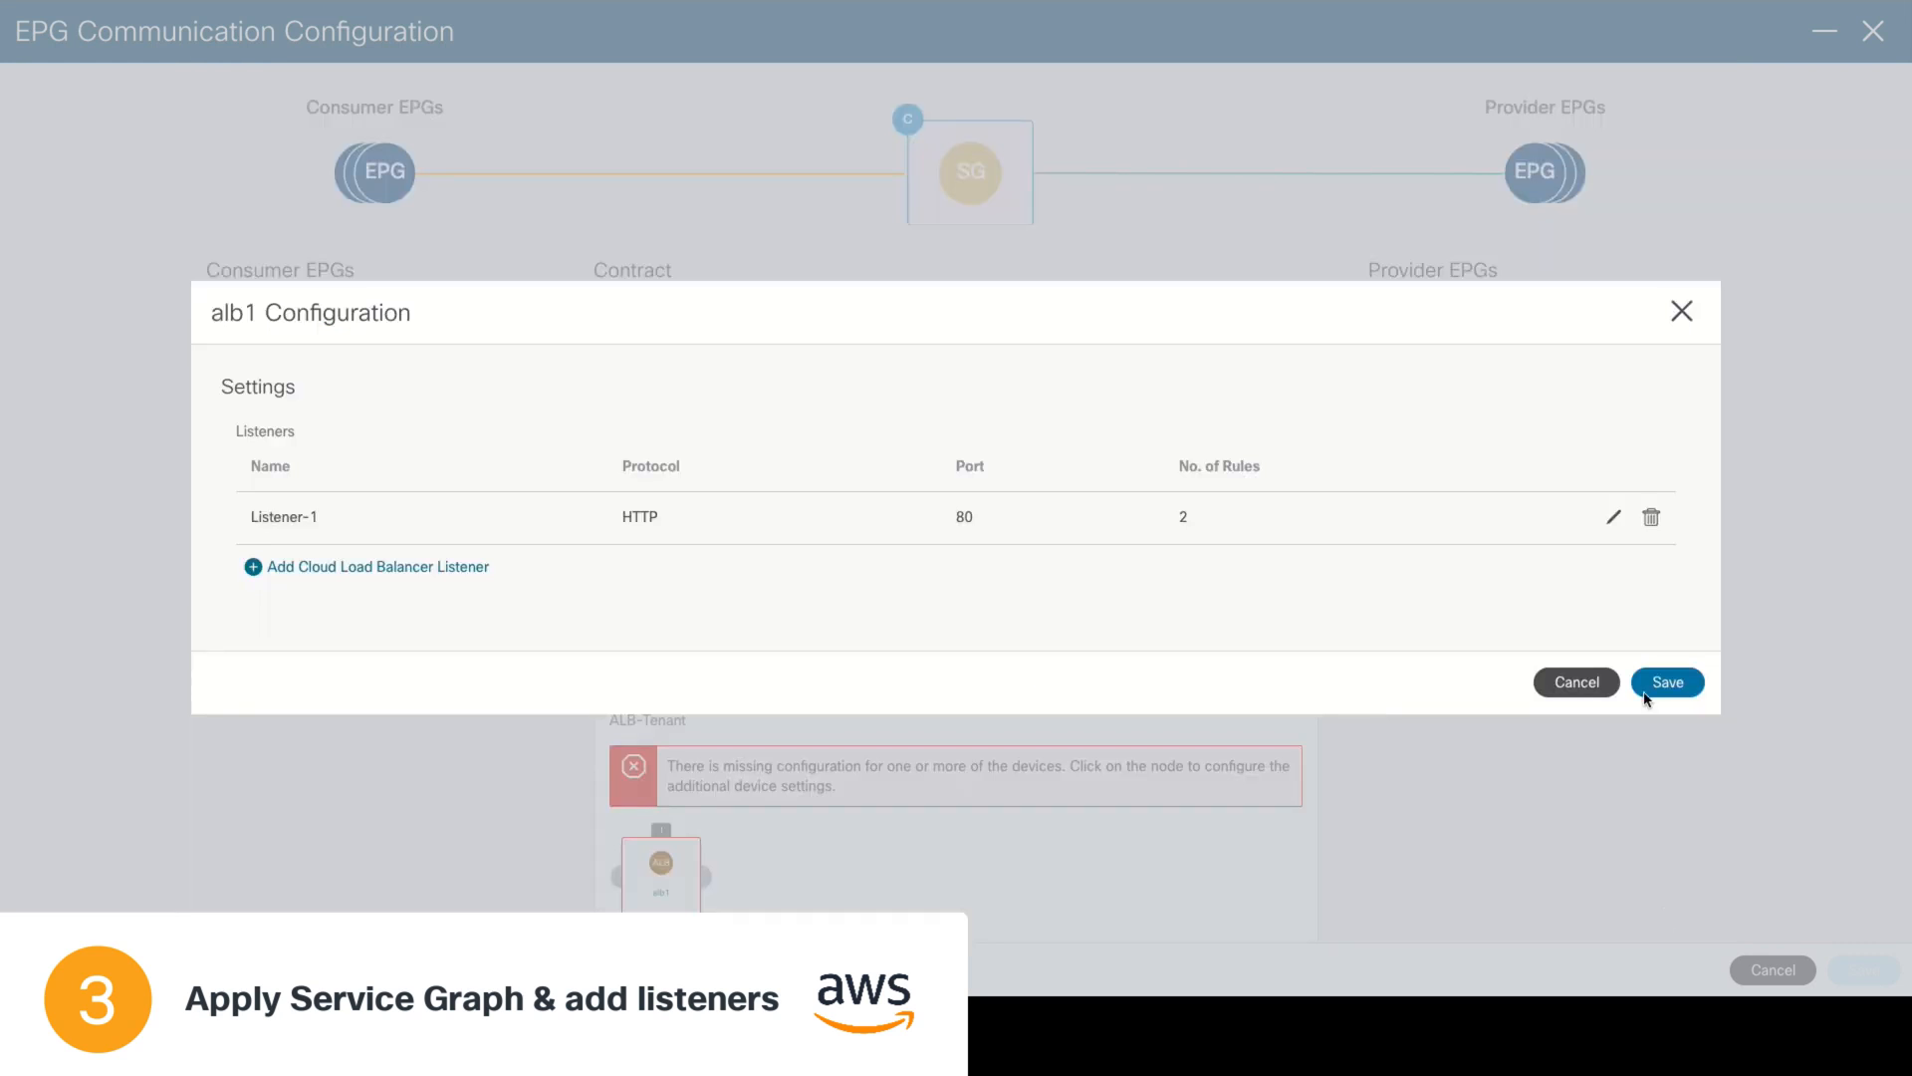
Save the alb1 listener configuration and the EPG communication configuration
left_click(1669, 682)
left_click(1884, 974)
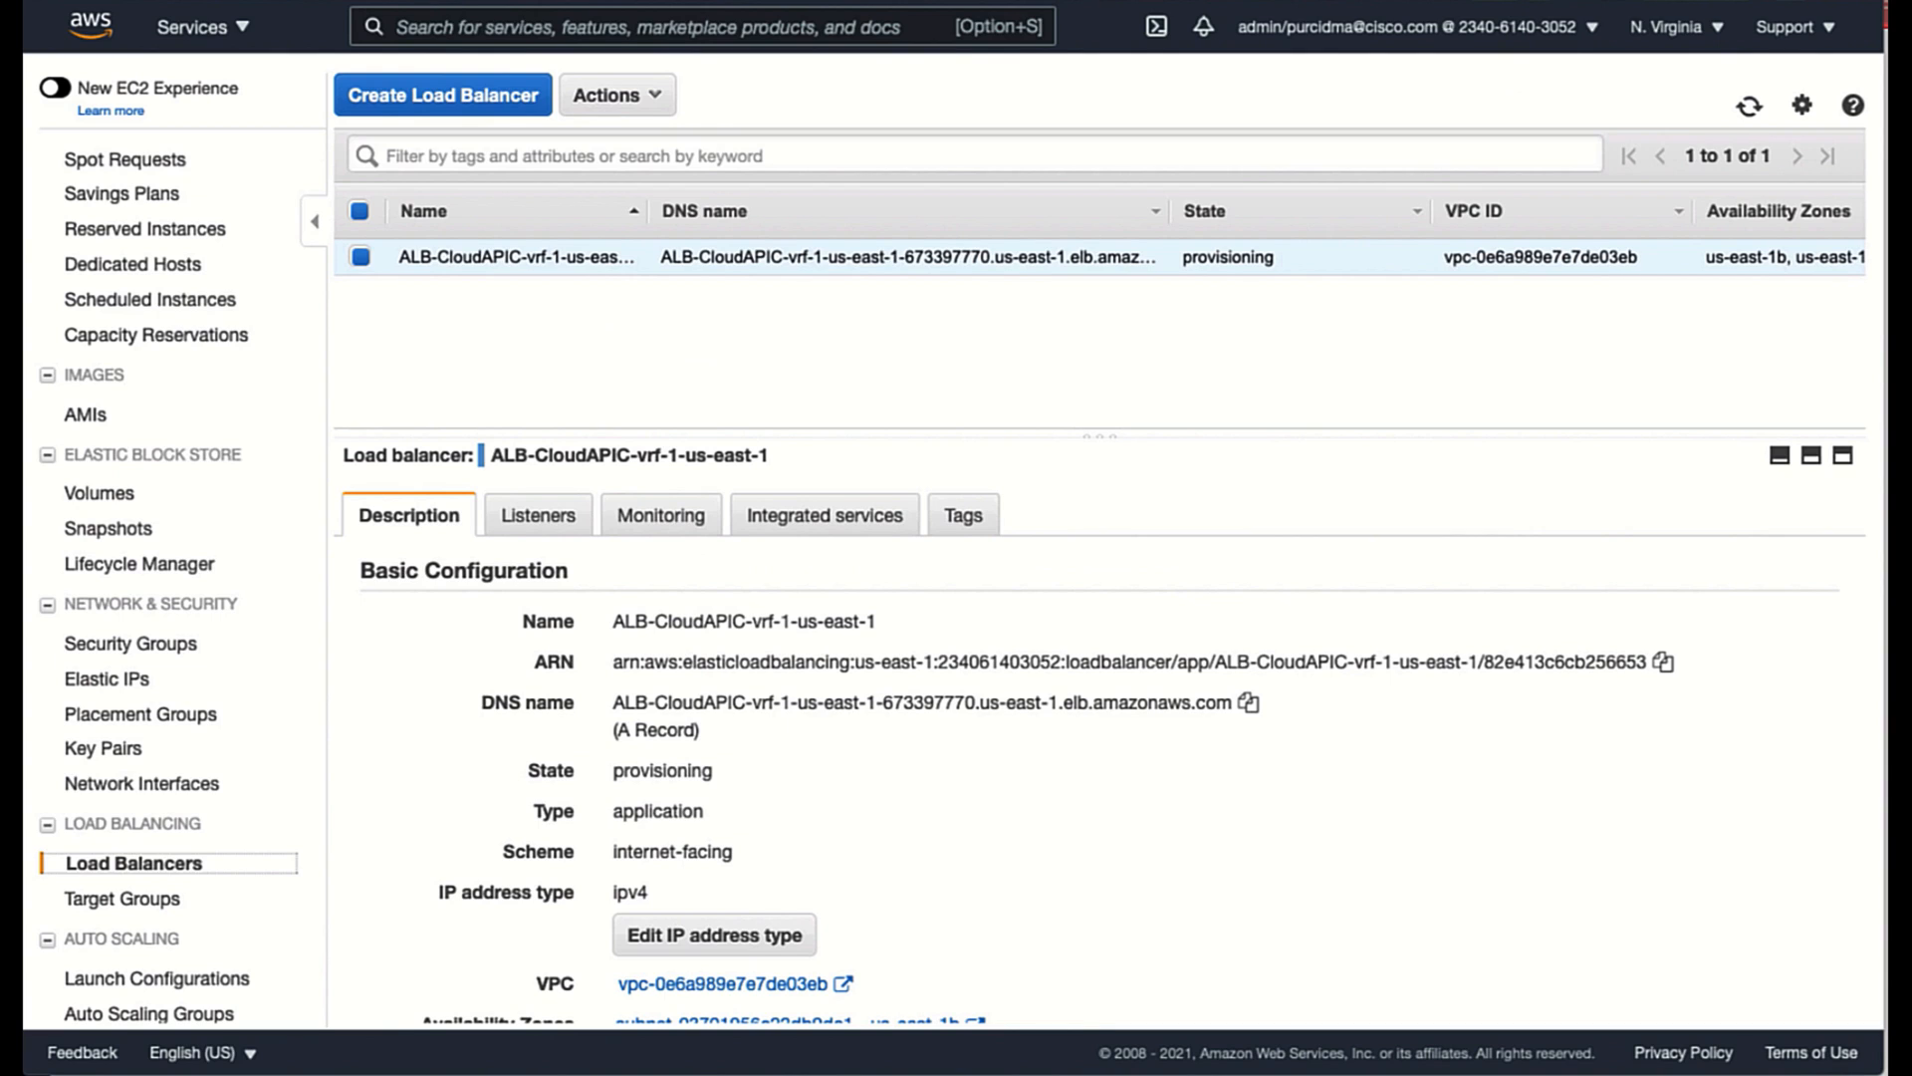
In the AWS EC2 console, refresh the load balancer list and review the rules of the HTTP:80 listener on ALB-CloudAPIC-vrf-1-us-east-1
left_click(1750, 106)
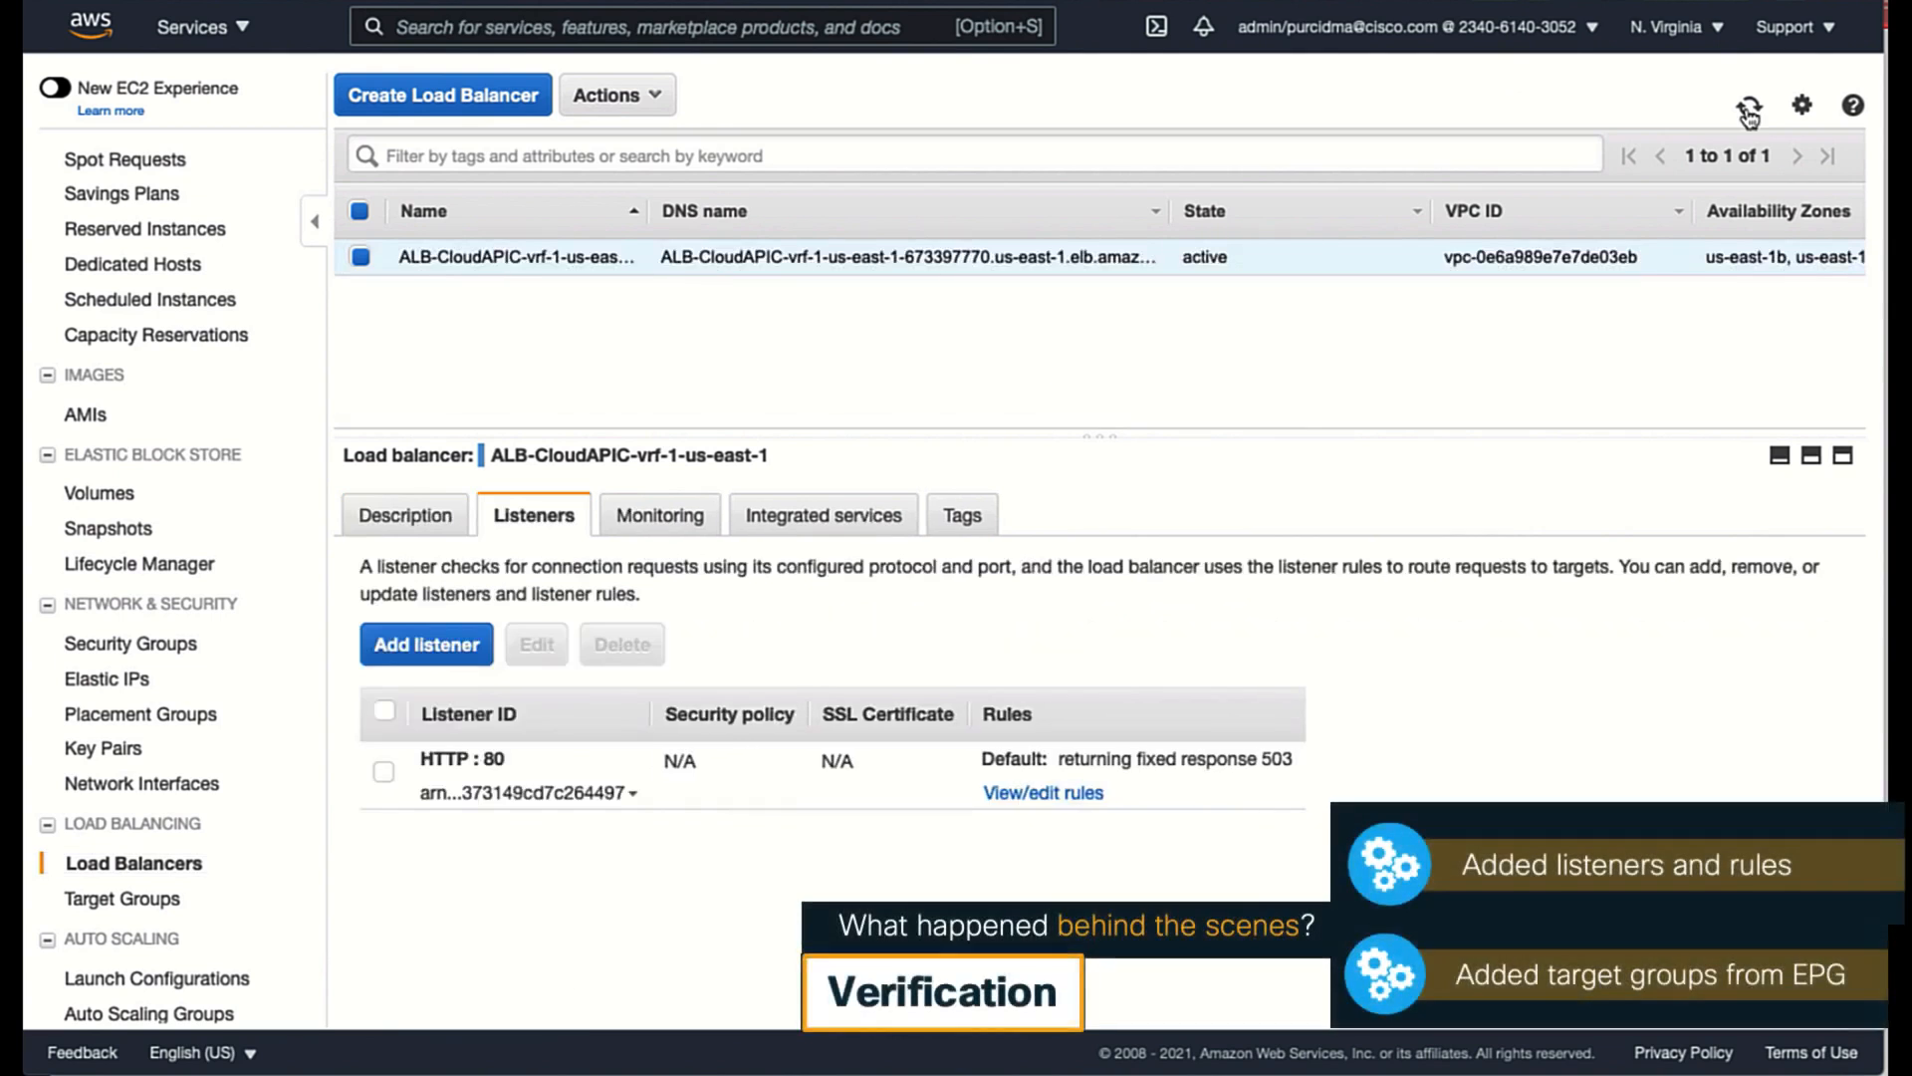
left_click(1067, 793)
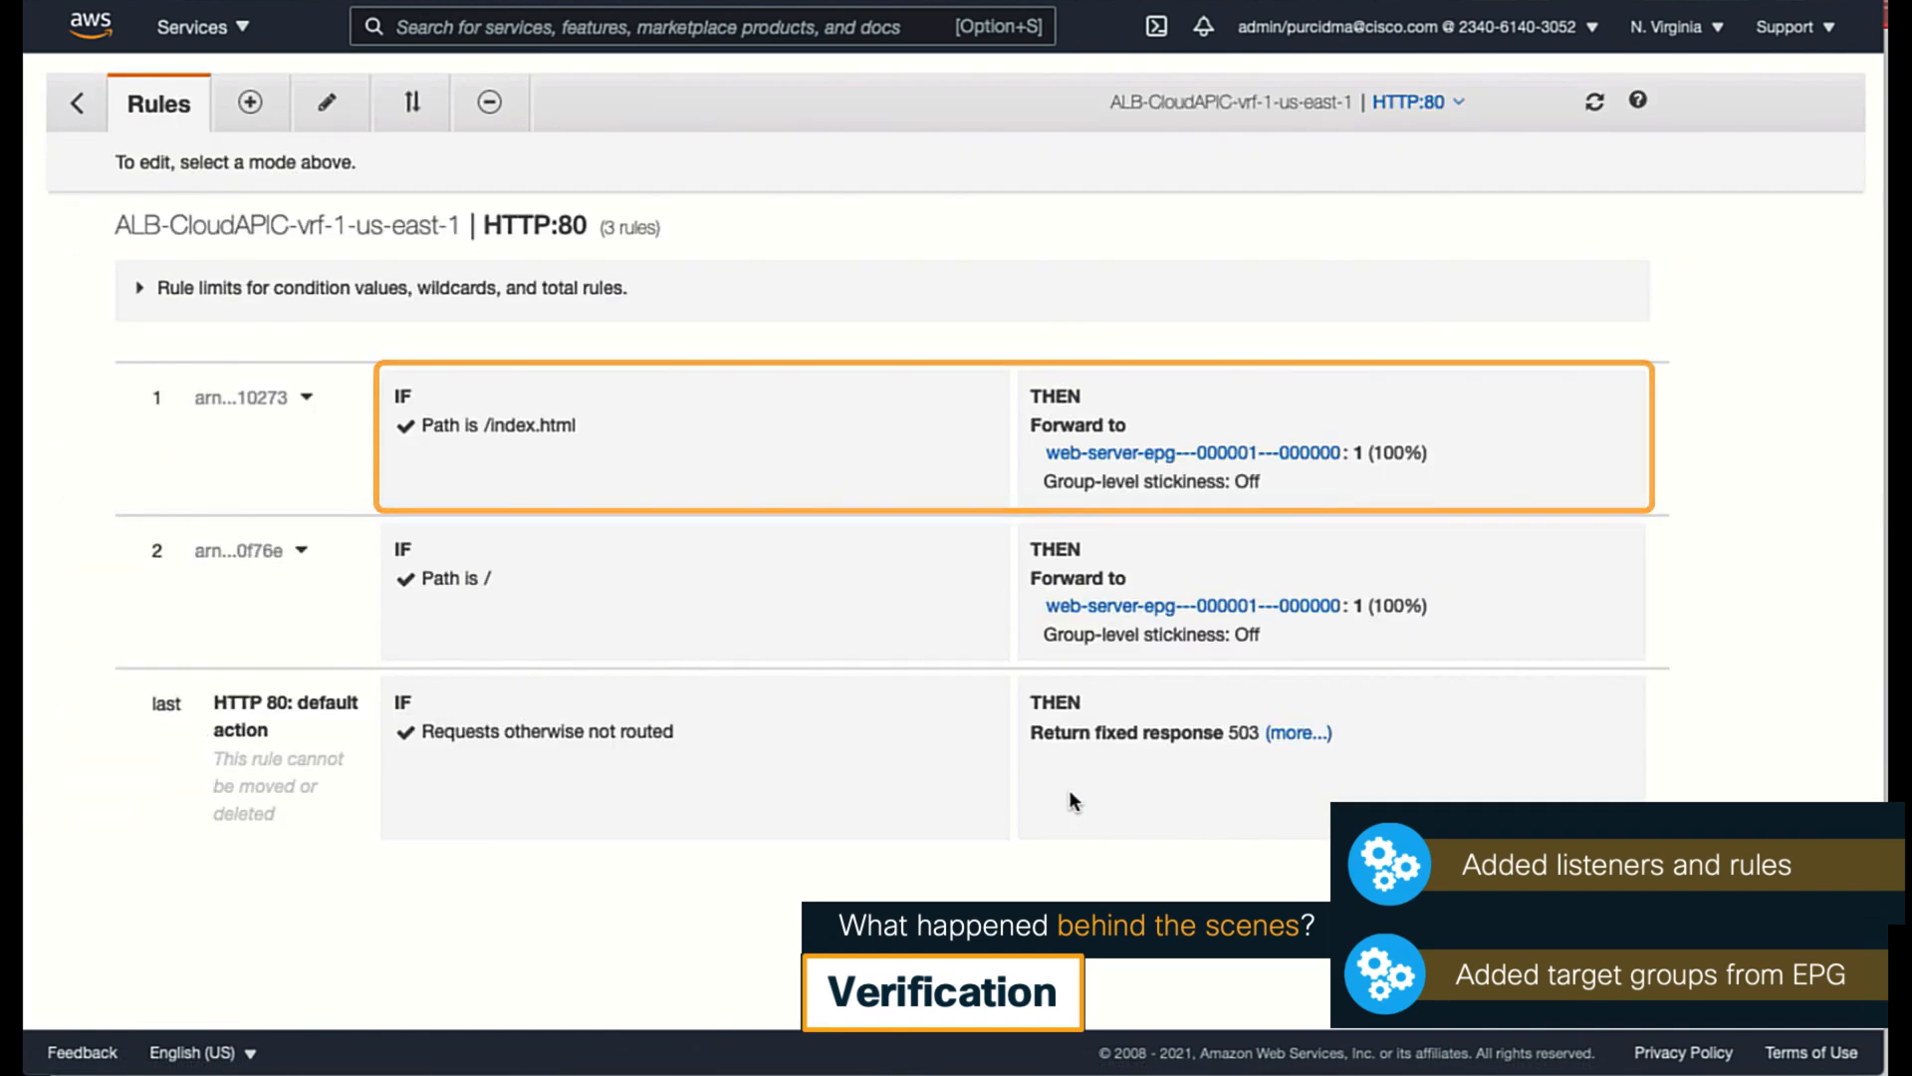
left_click(77, 103)
Inspect the registered targets of the web-server-epg target group
left_click(171, 899)
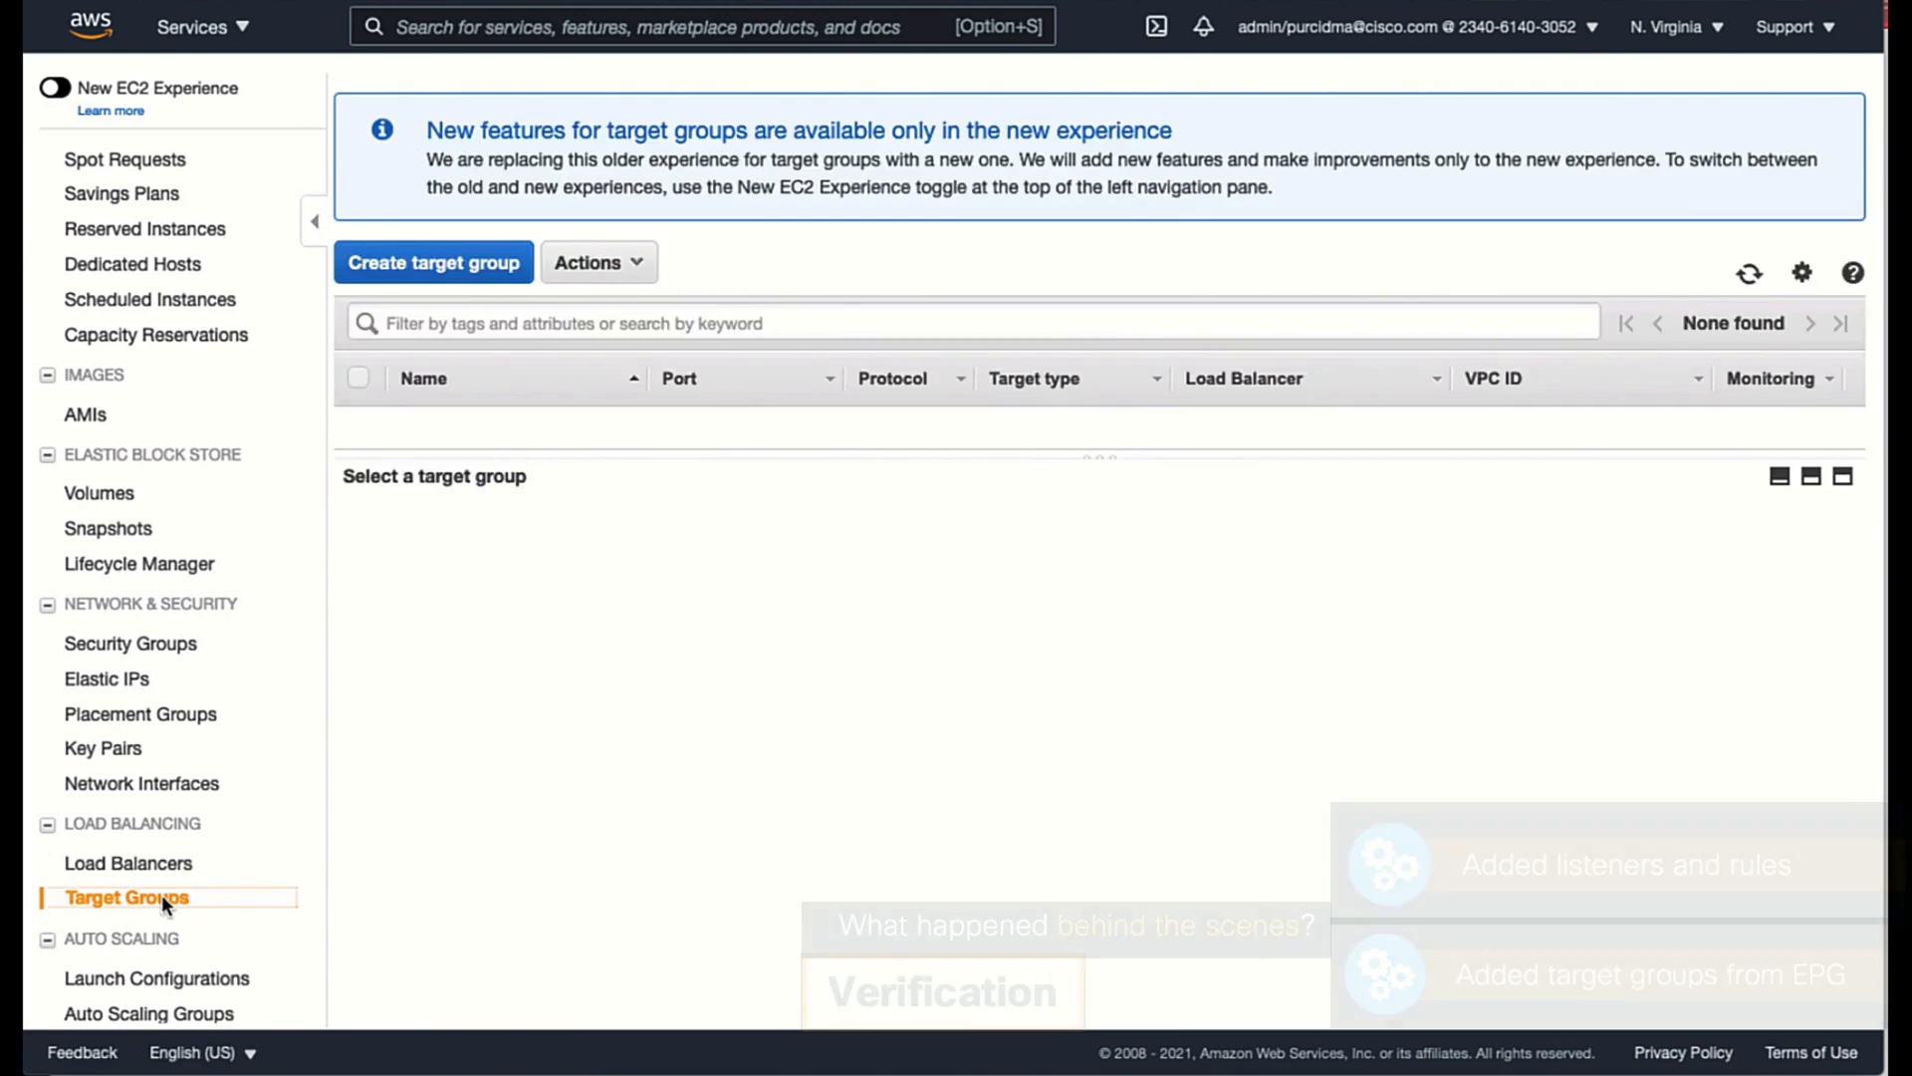
left_click(548, 547)
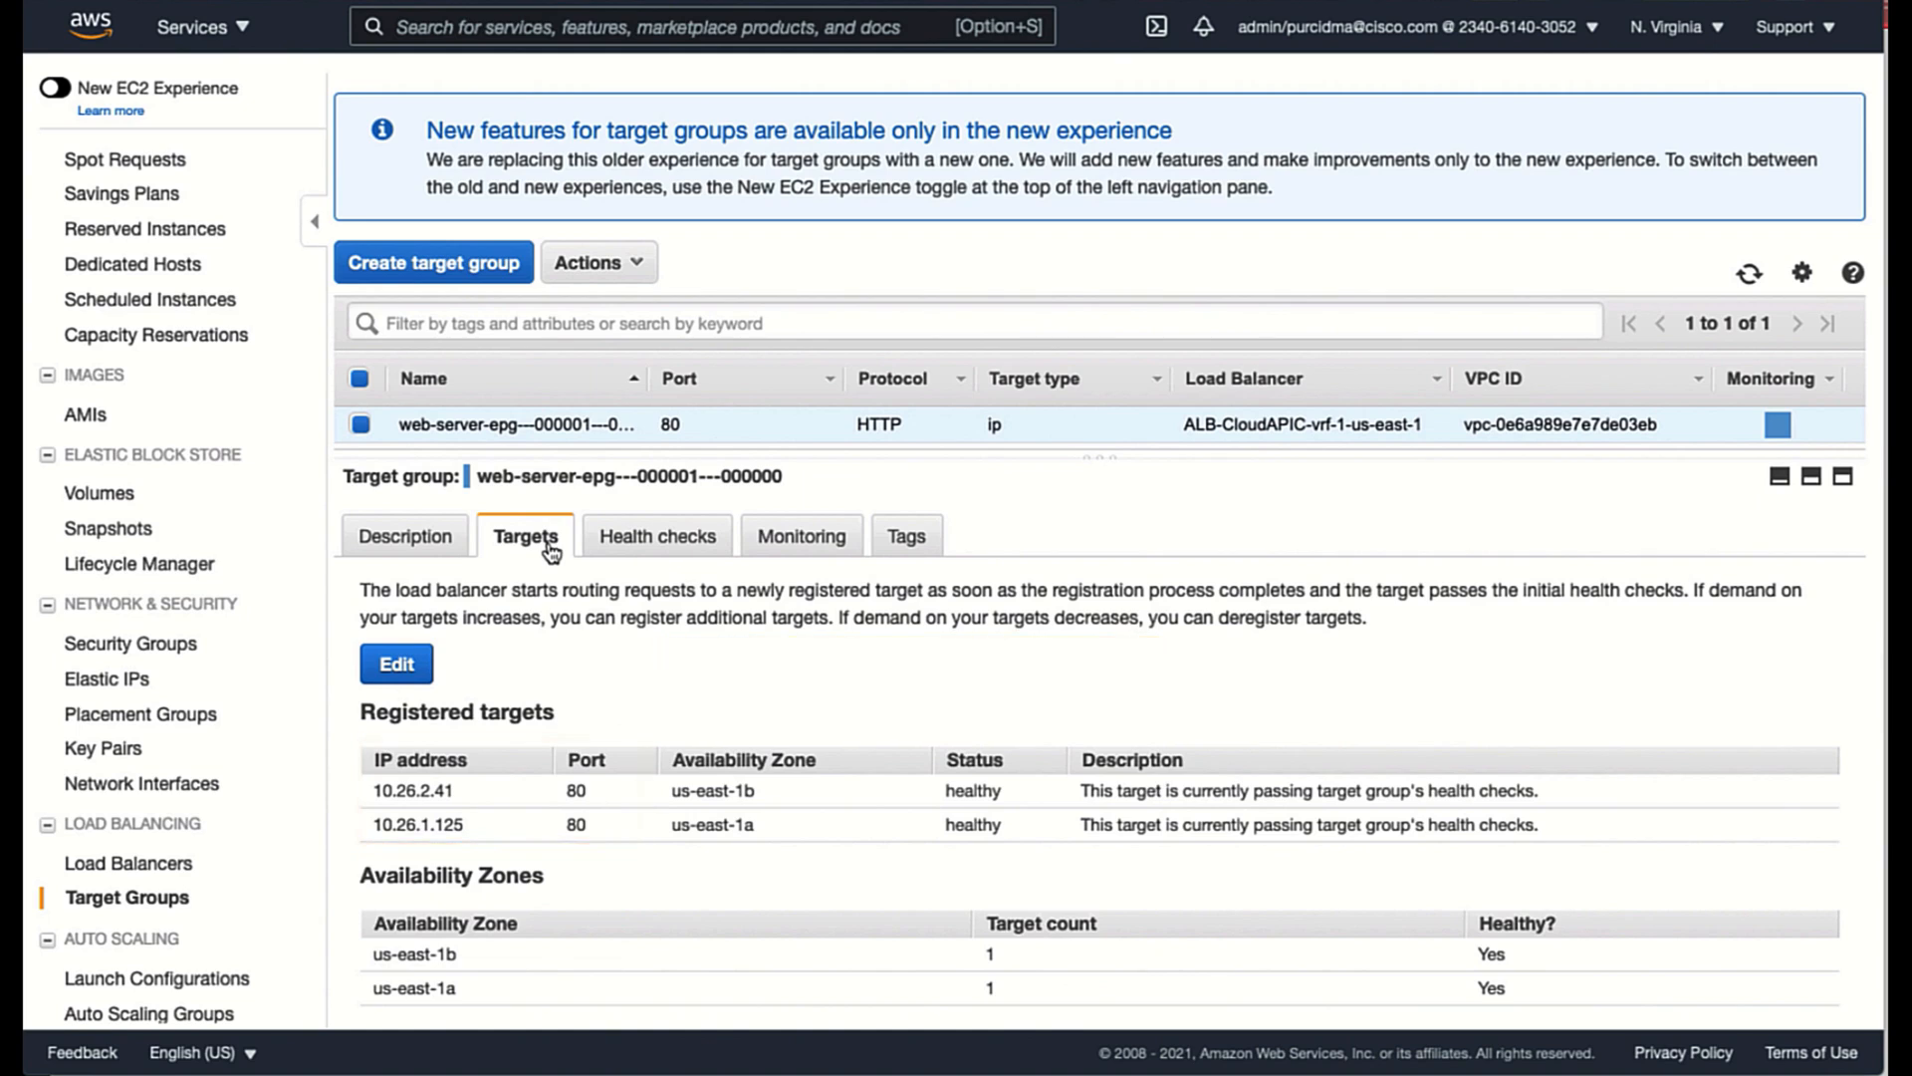
Copy the DNS name of the ALB-CloudAPIC-vrf-1-us-east-1 load balancer and open it in Firefox to test the web site
left_click(181, 863)
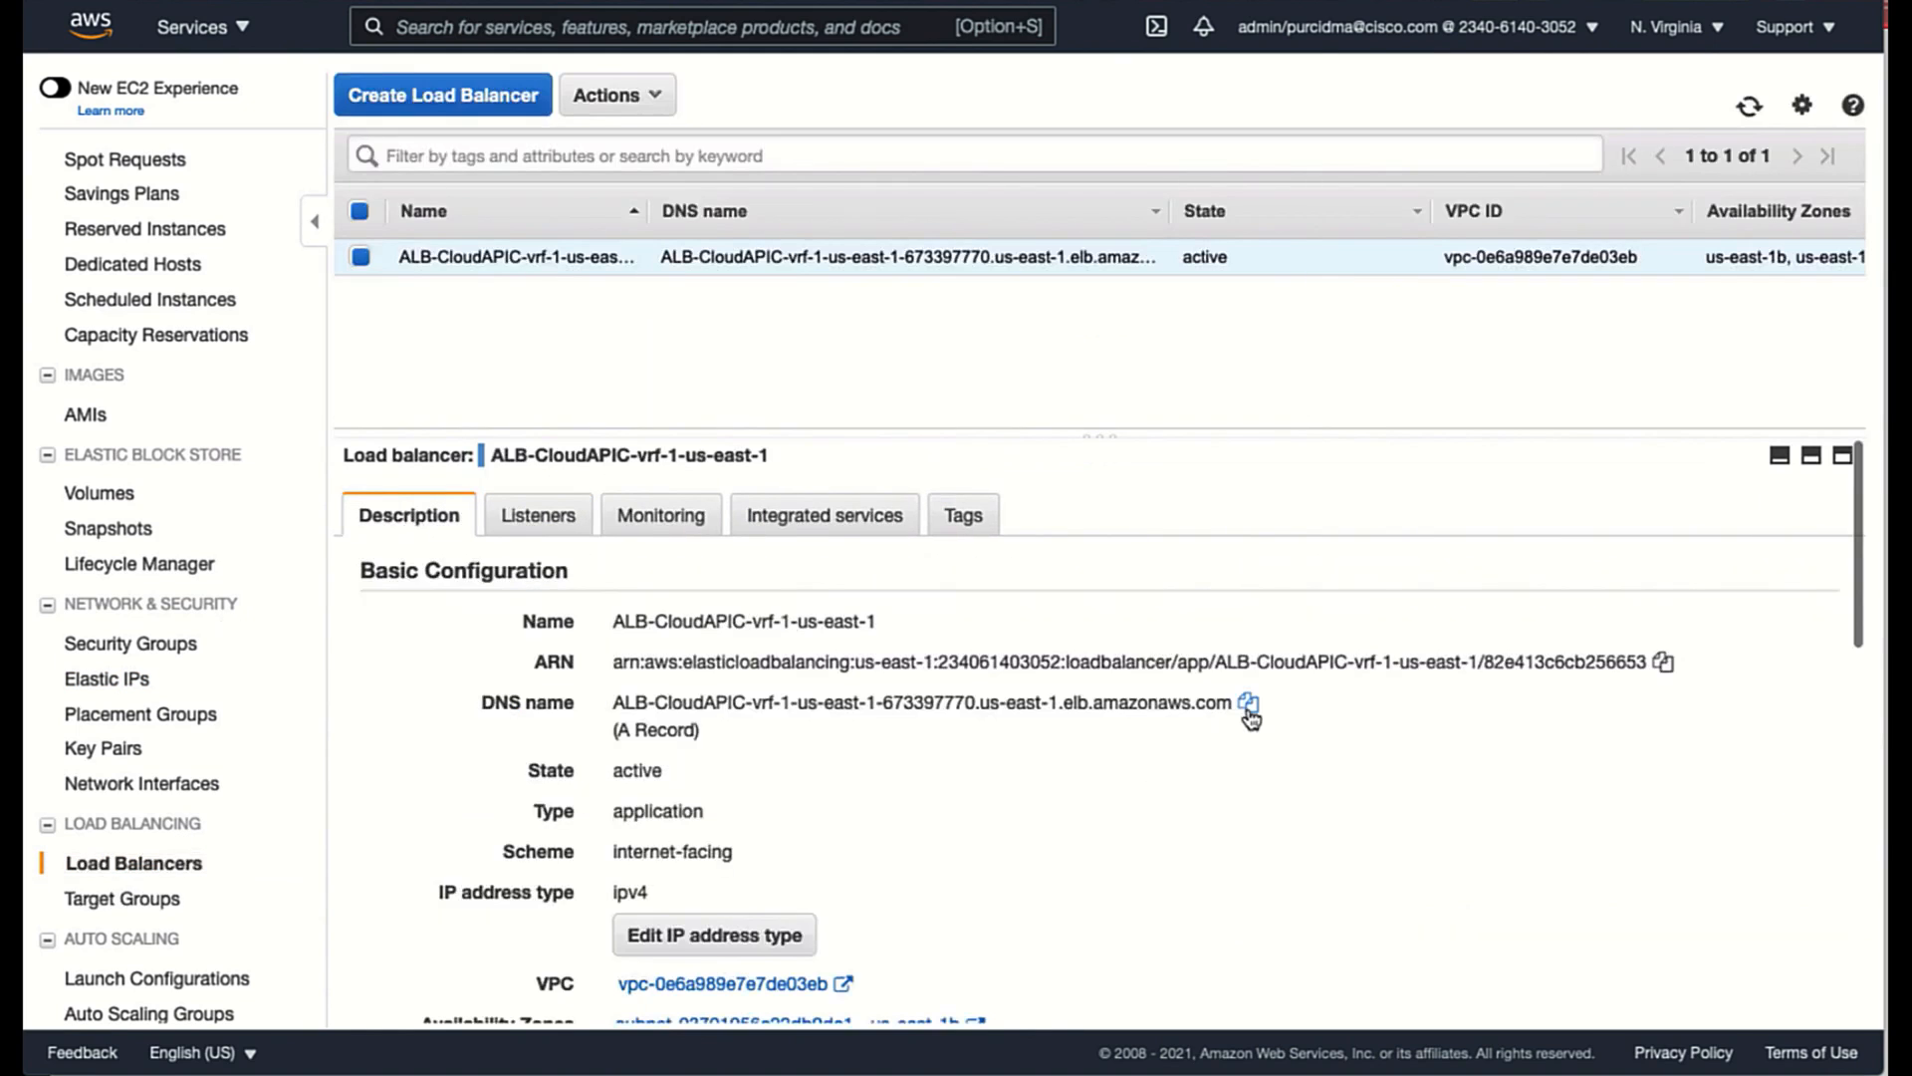
left_click(1248, 702)
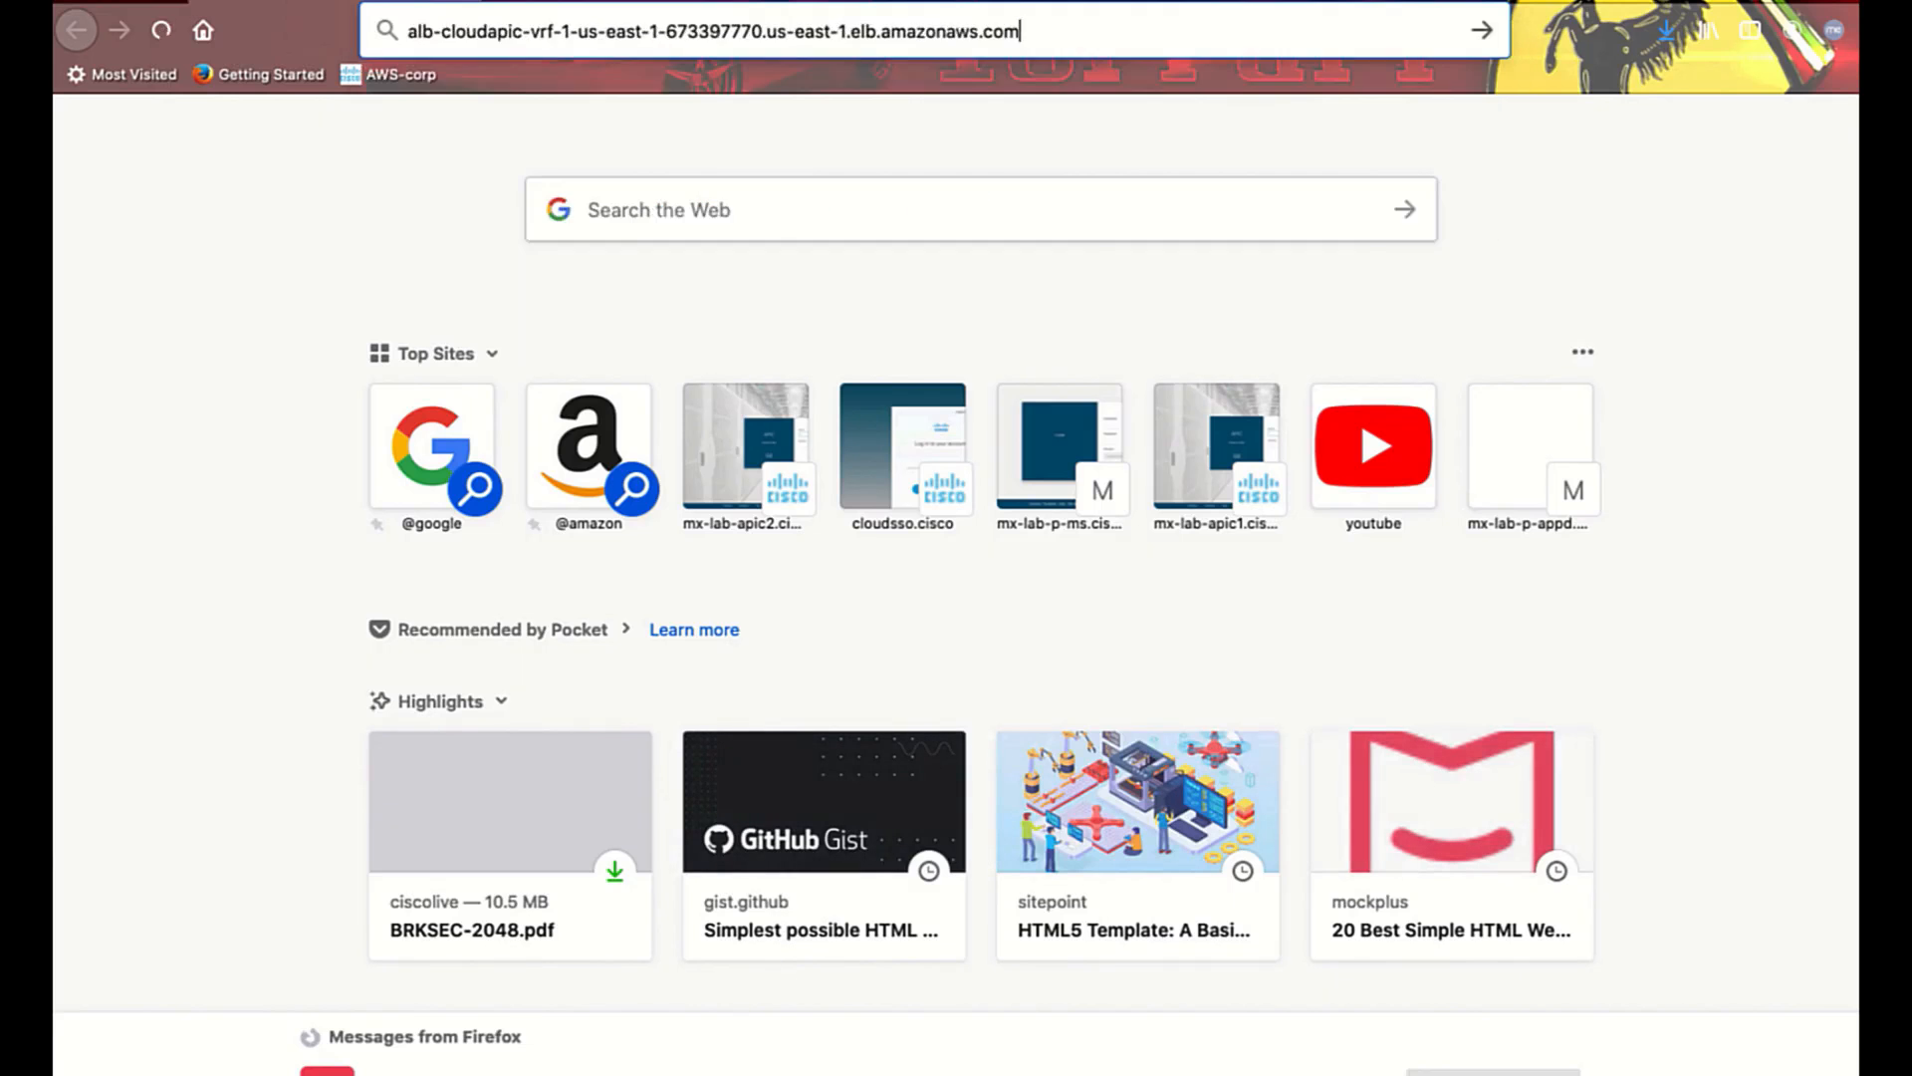
key("Return")
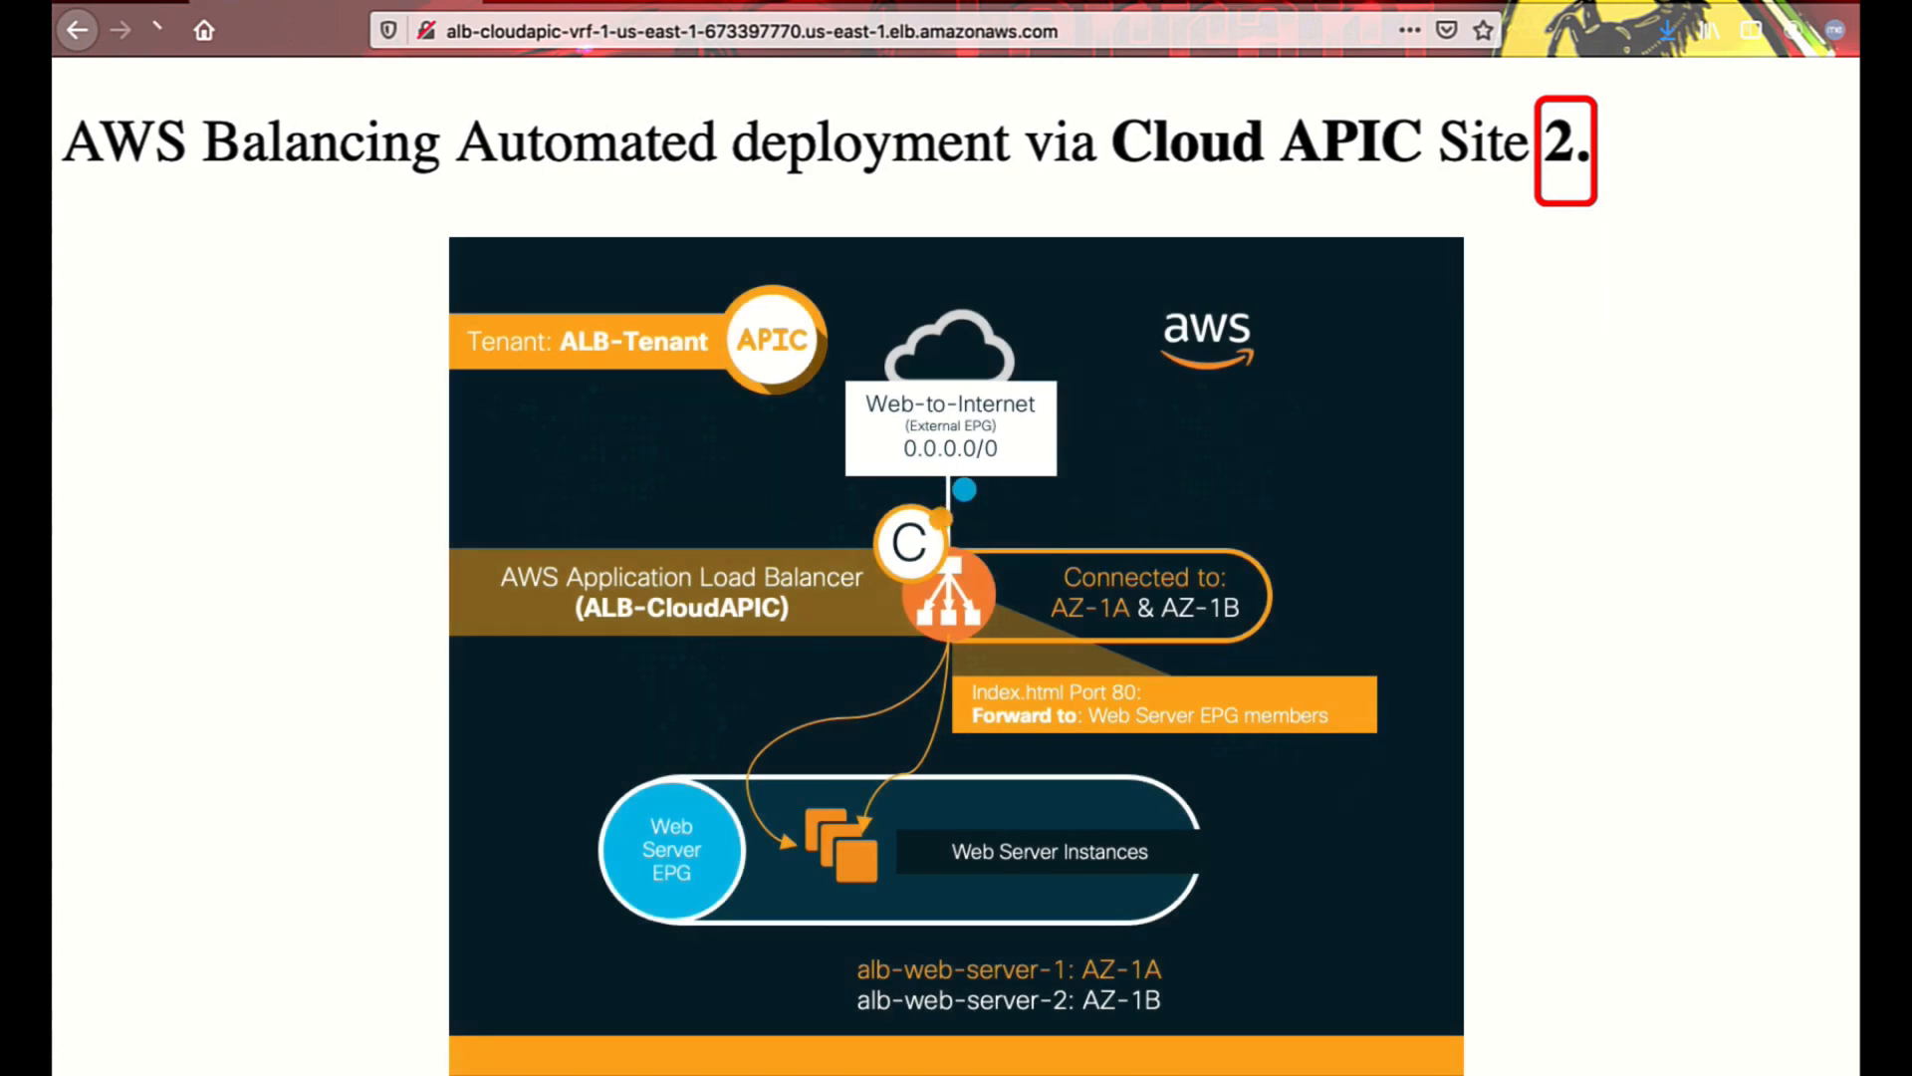